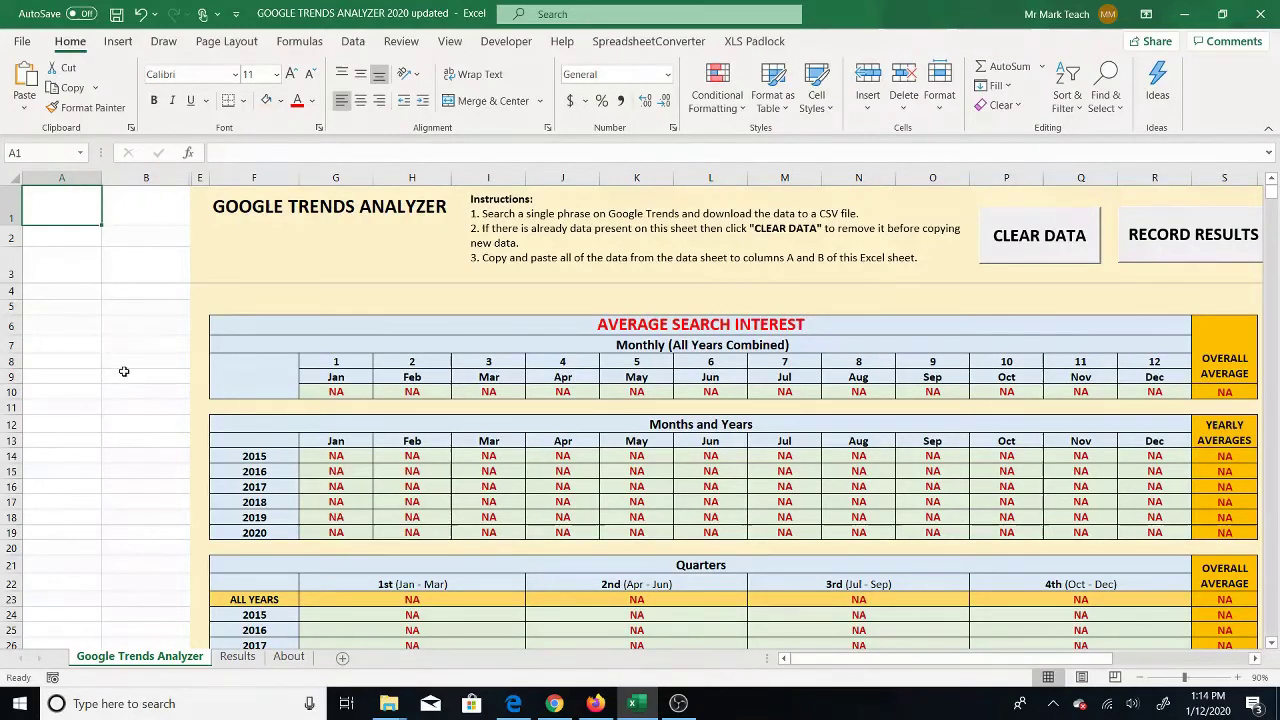
# - Switch to Firefox, download the egg nog interest-over-time data from Google Trends as a CSV file and open it in Excel
pyautogui.click(598, 706)
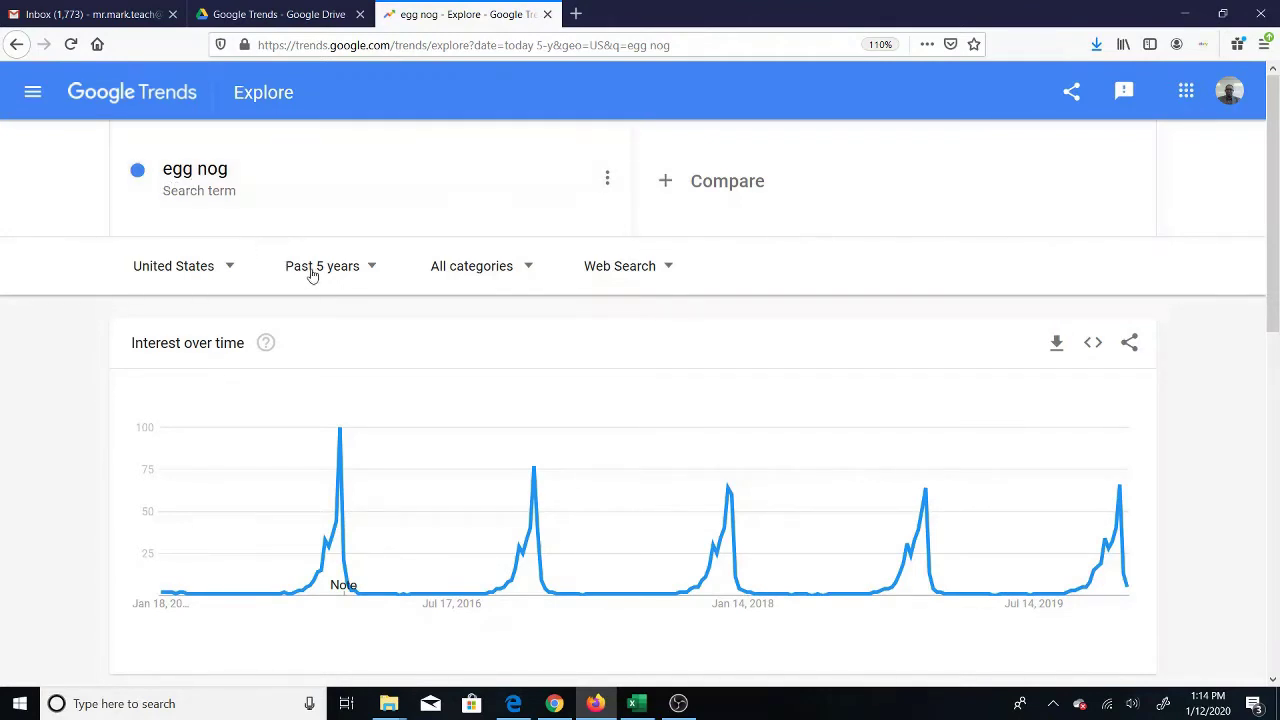
pyautogui.click(1057, 345)
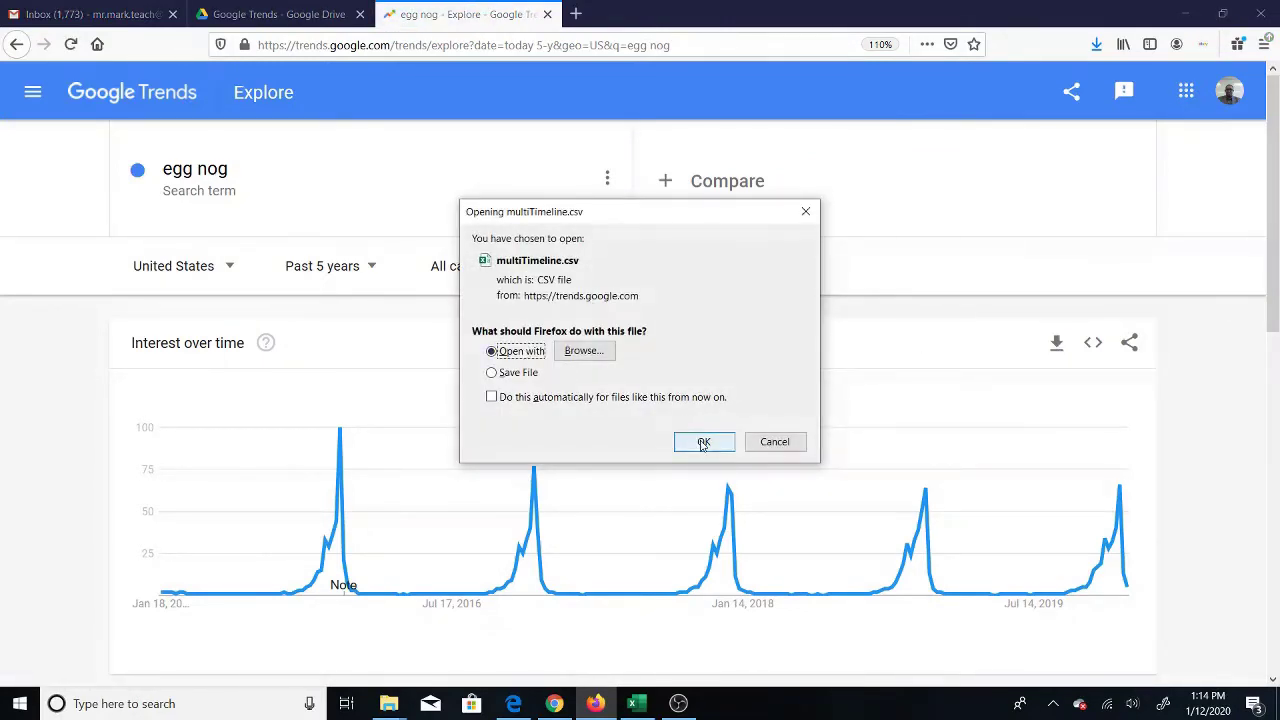
pyautogui.click(703, 442)
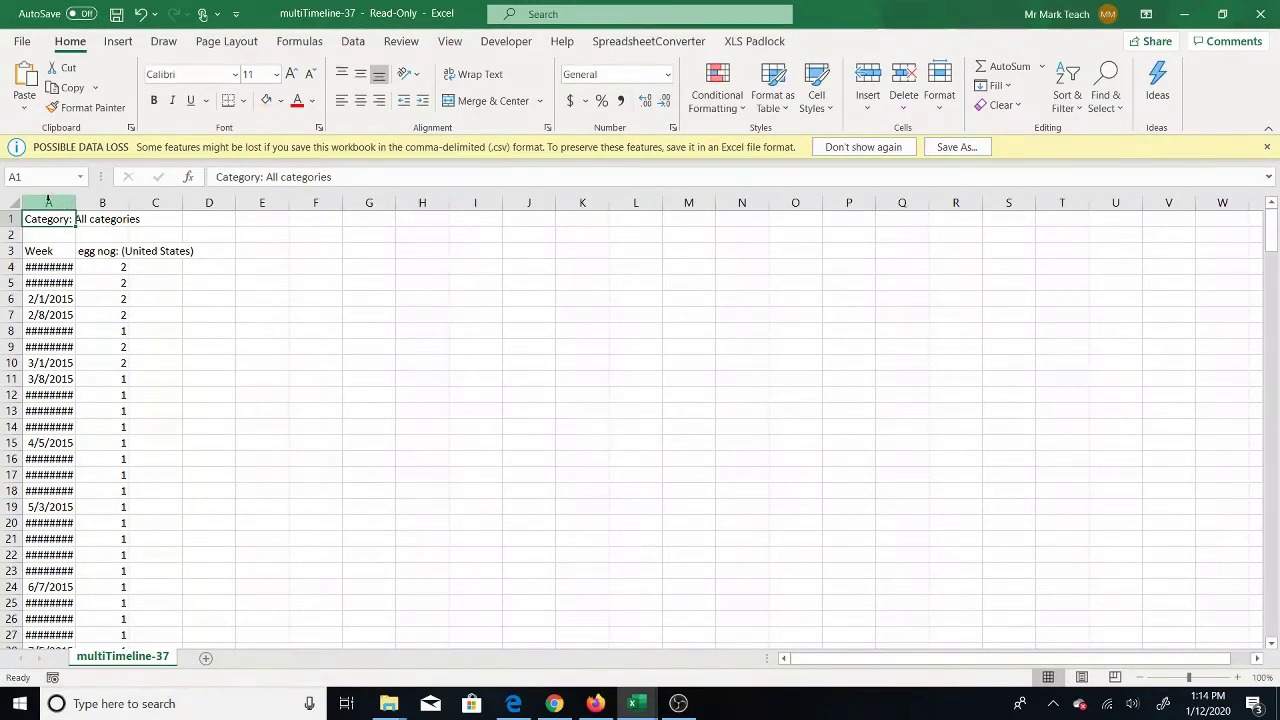
# - Copy all the data in columns A and B of the downloaded multiTimeline sheet
pyautogui.click(48, 202)
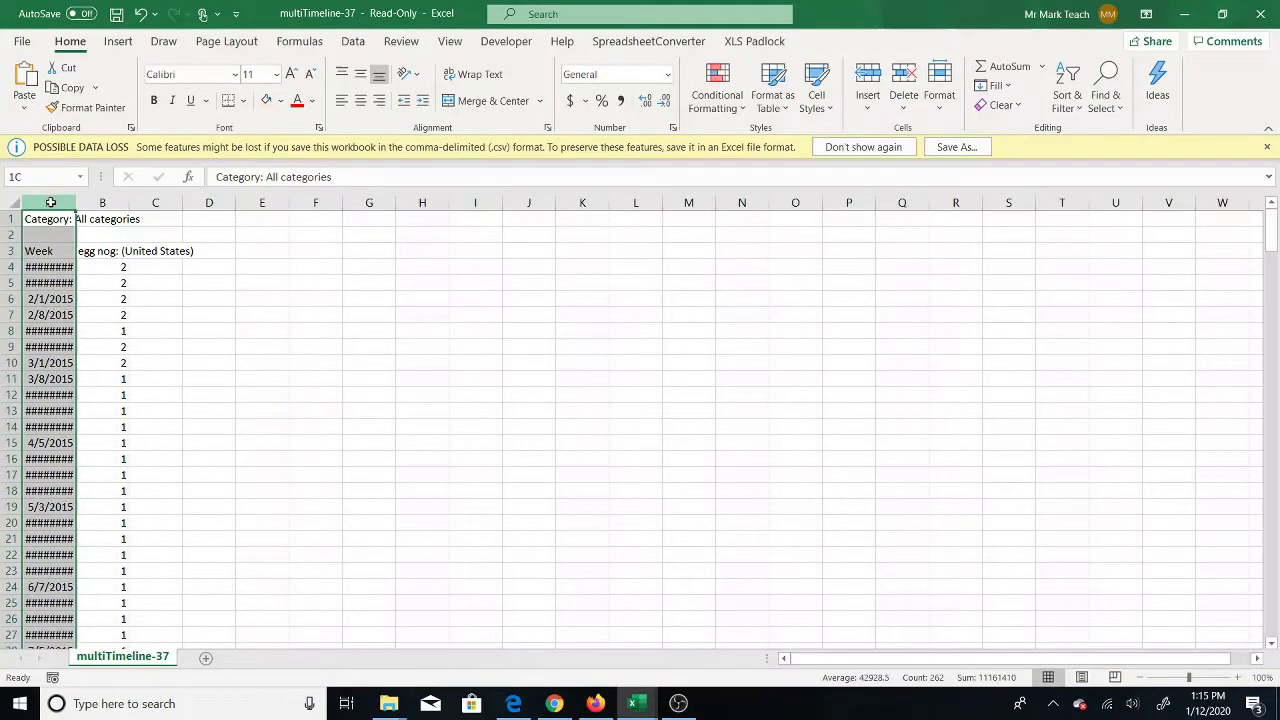
pyautogui.moveTo(61, 204); pyautogui.dragTo(100, 204)
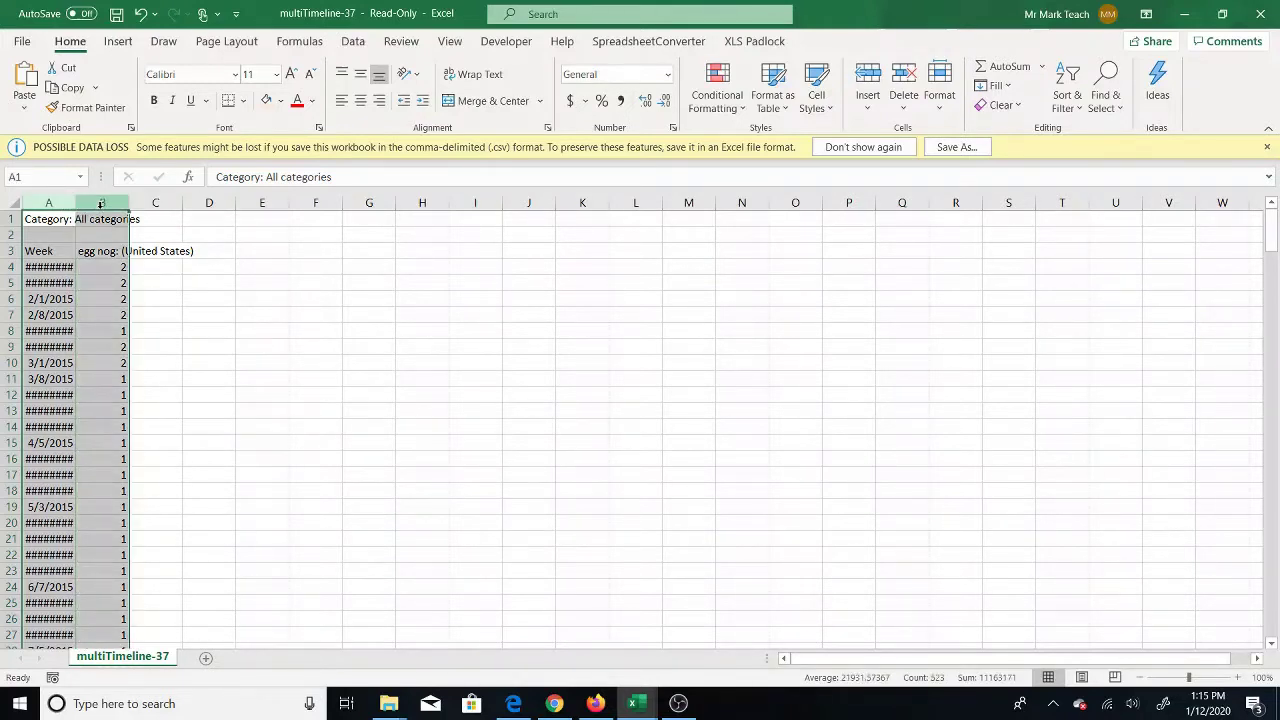
pyautogui.rightClick(41, 206)
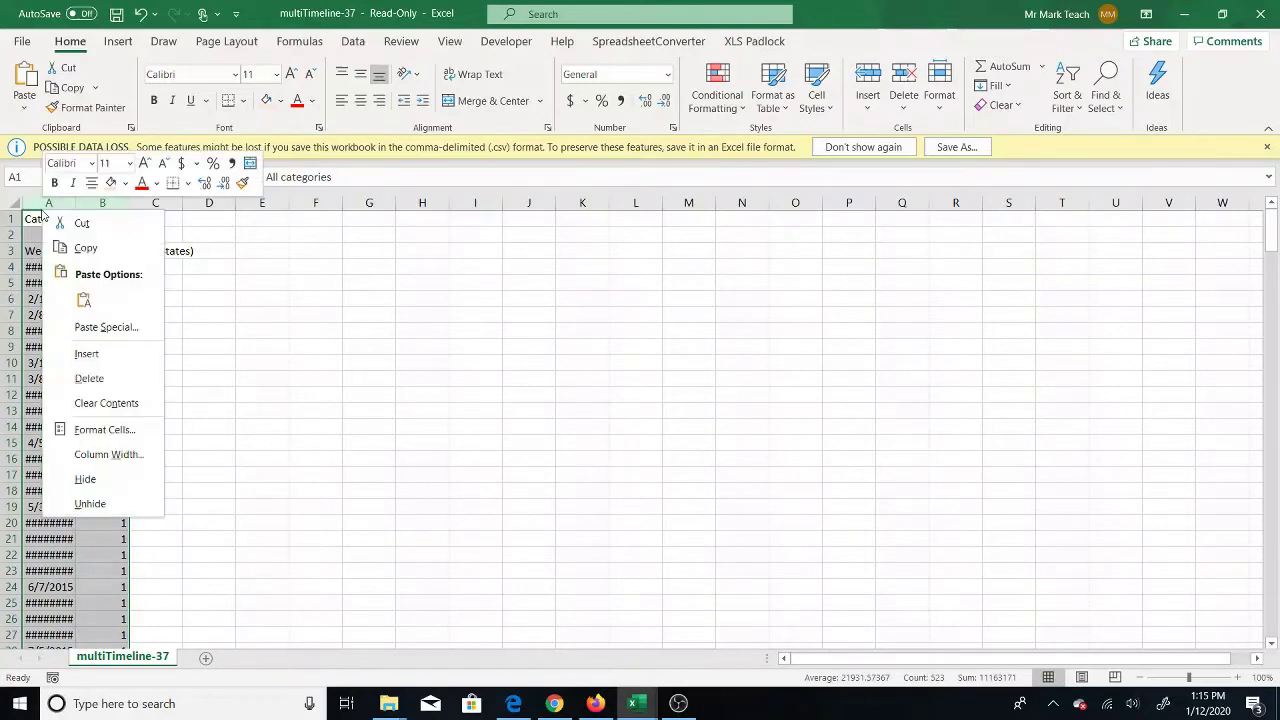
pyautogui.click(84, 249)
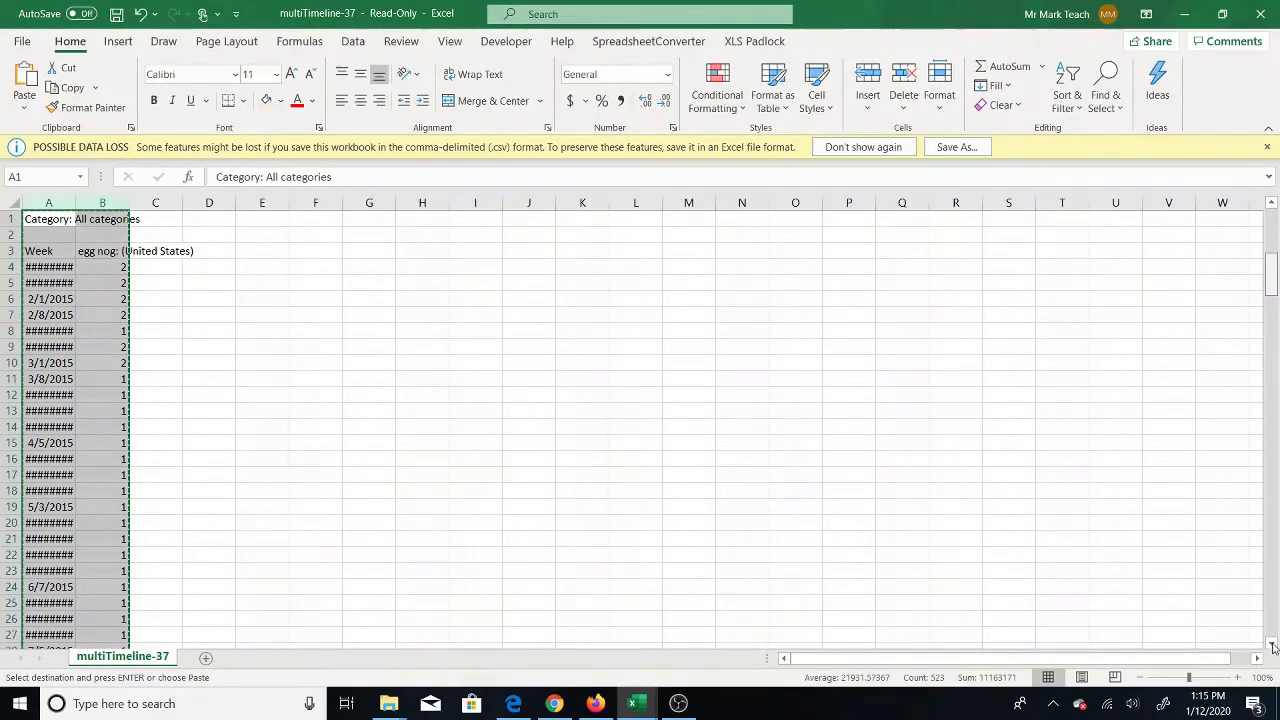
pyautogui.scroll(-20, 1276, 634)
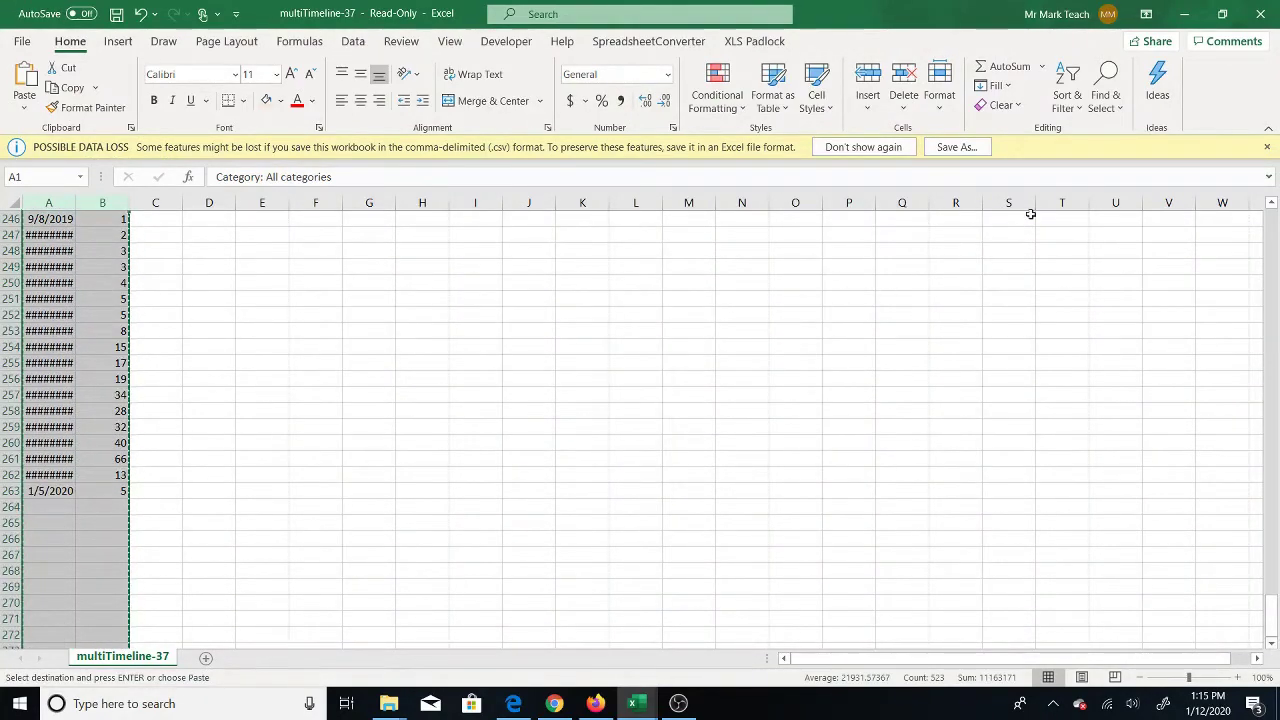
# - Paste the copied egg nog data into columns A and B of the Google Trends Analyzer sheet, starting at cell A1
pyautogui.click(633, 703)
pyautogui.click(536, 652)
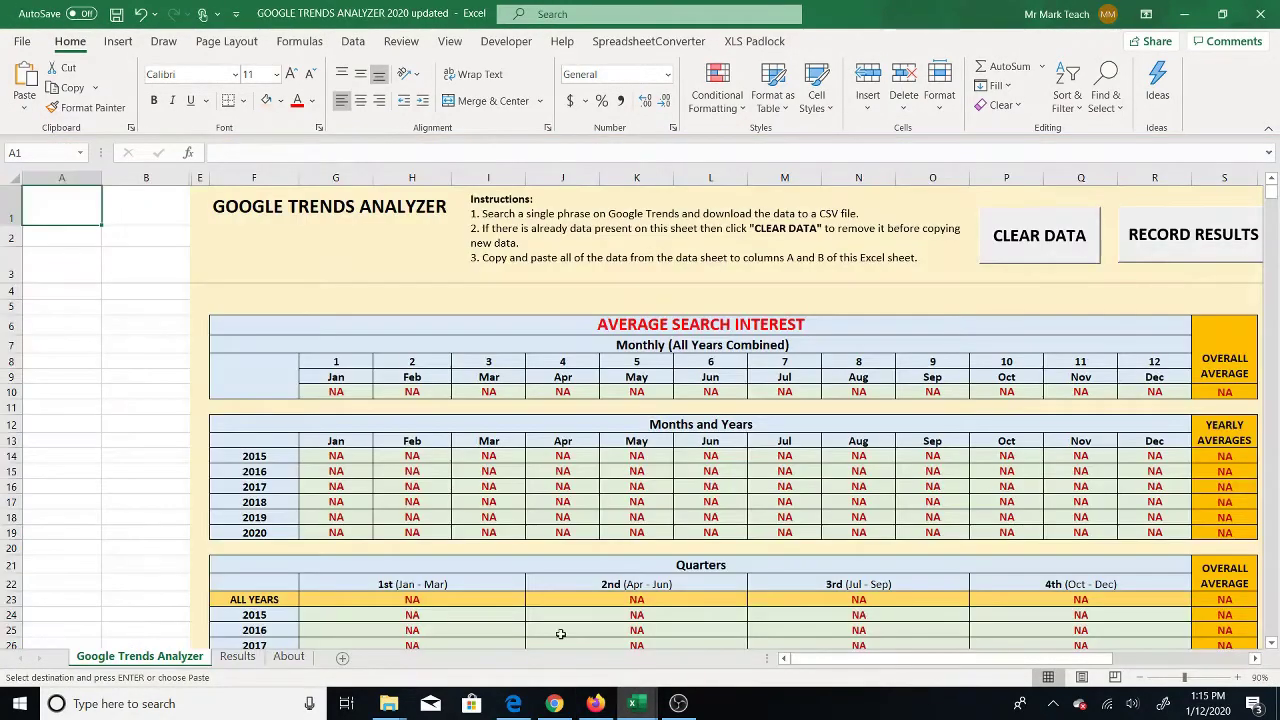
pyautogui.rightClick(55, 200)
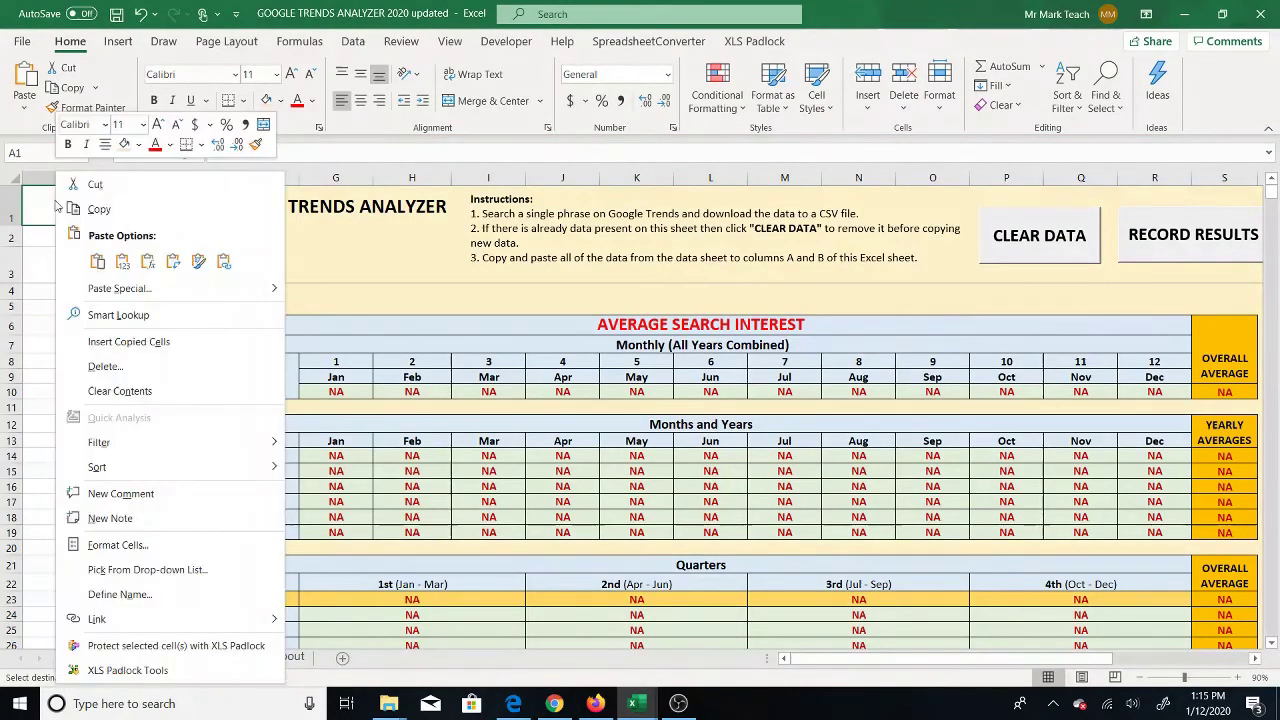
pyautogui.click(115, 265)
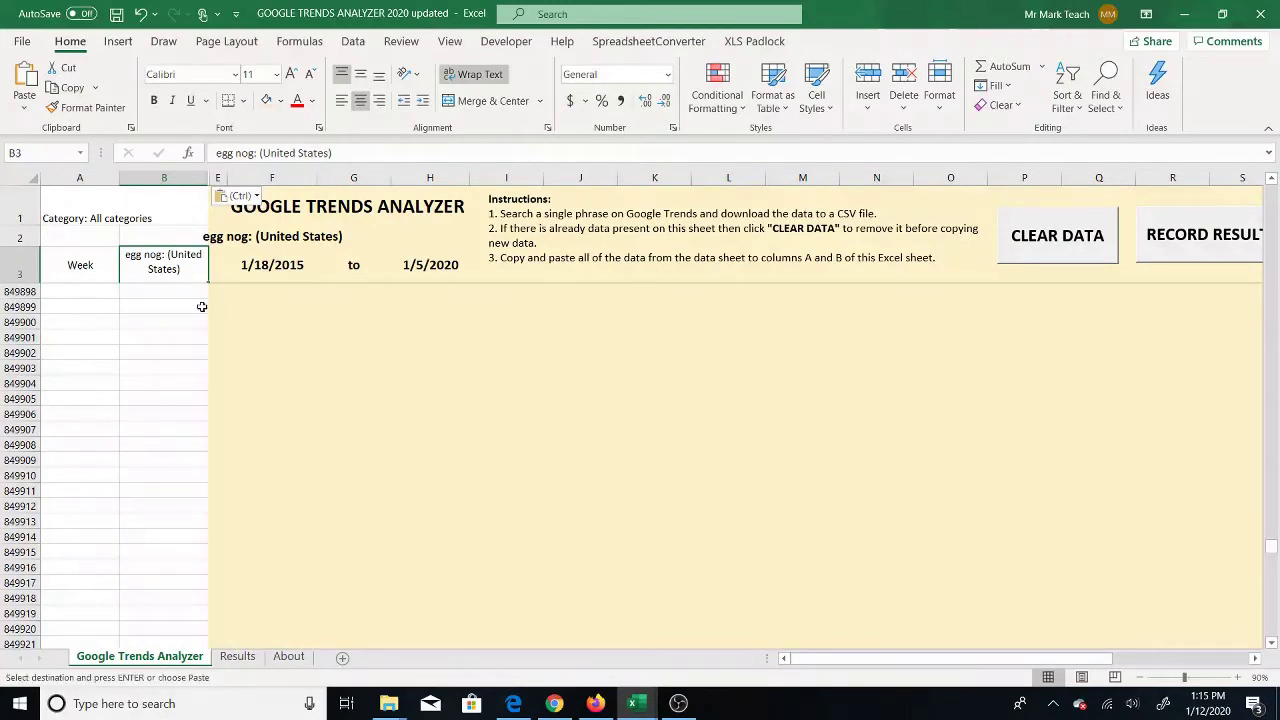
pyautogui.hotkey('ctrl', 'Home')
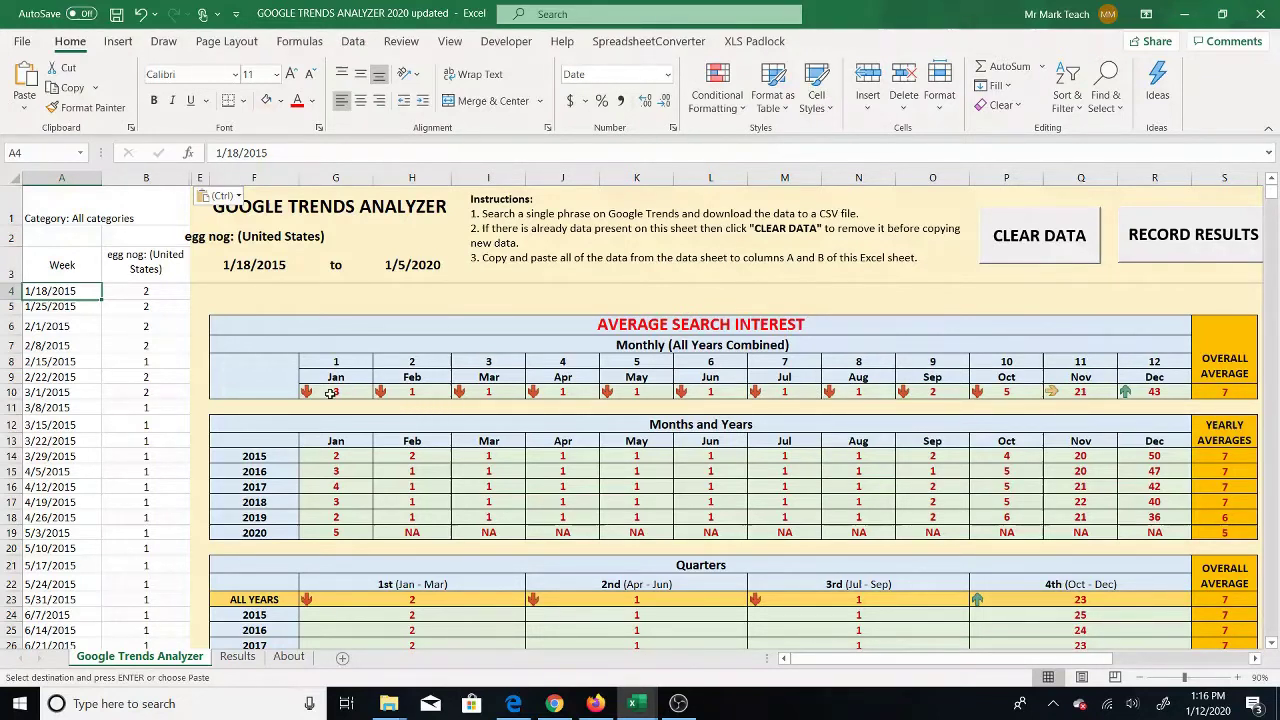
# - Examine the combined monthly search interest averages, comparing January to October with November and December
pyautogui.moveTo(332, 392); pyautogui.dragTo(1040, 392)
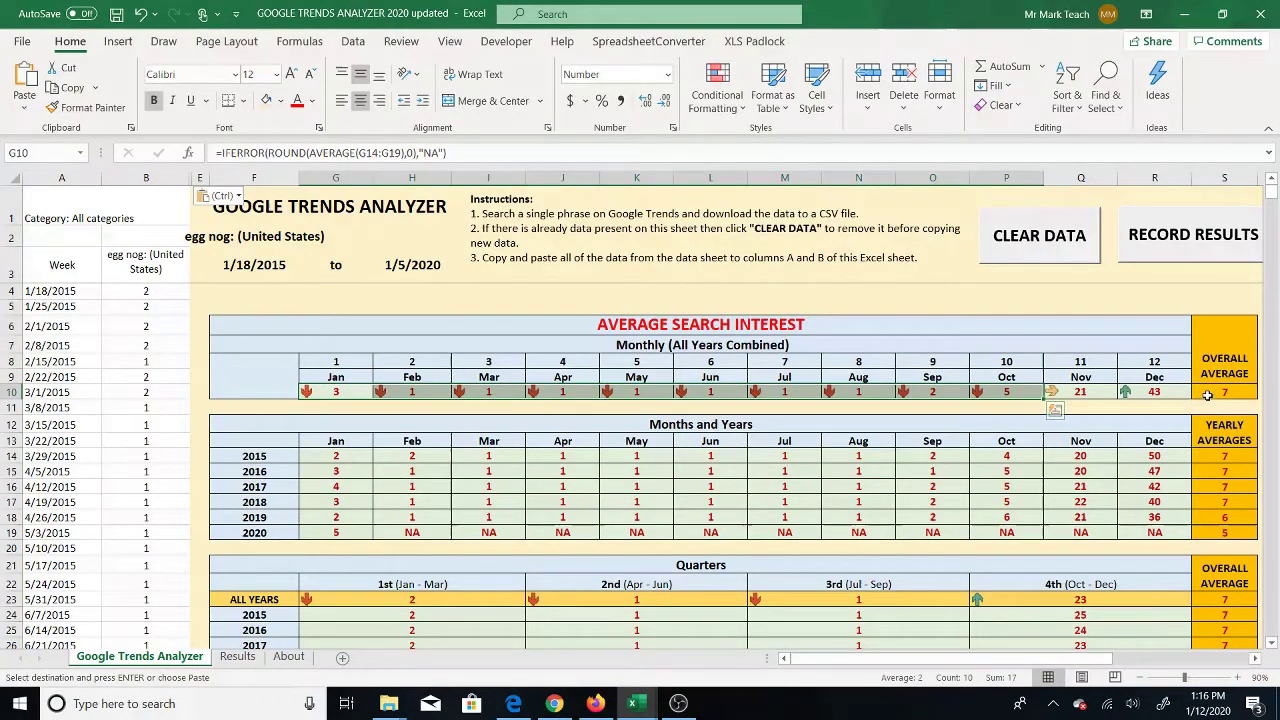
pyautogui.click(355, 392)
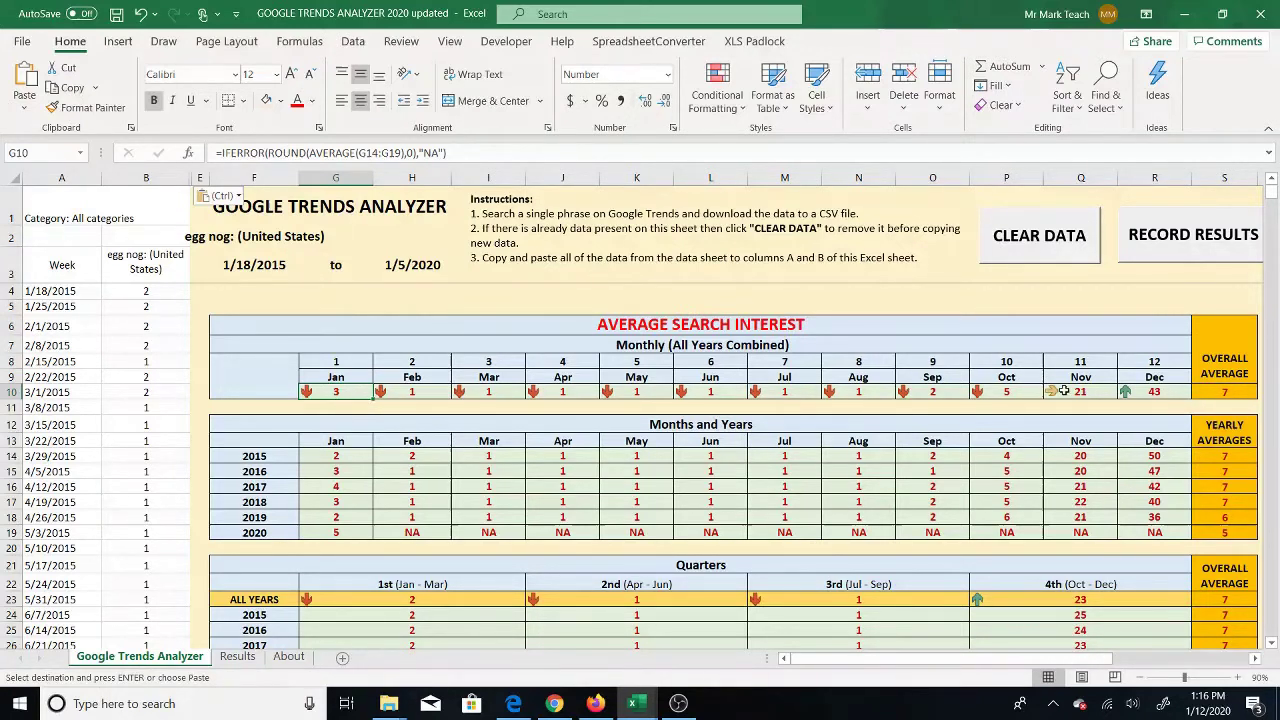
pyautogui.moveTo(1096, 391); pyautogui.dragTo(1128, 391)
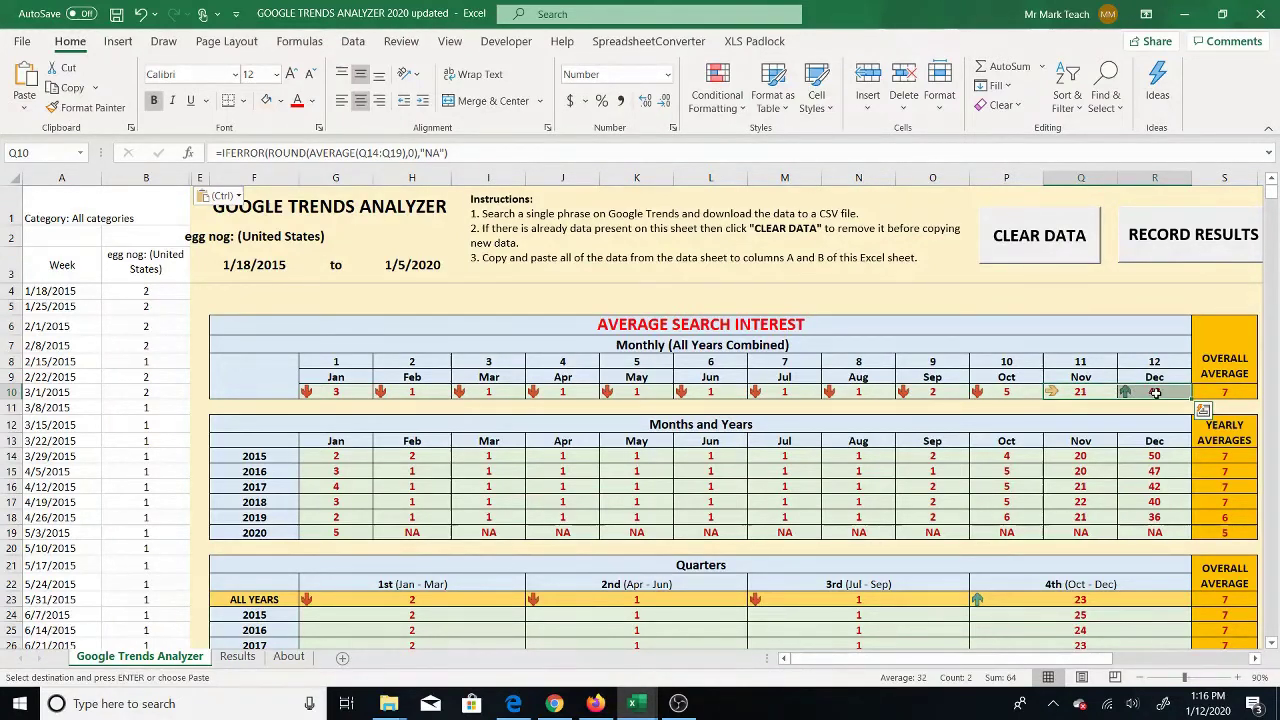
pyautogui.click(1073, 393)
pyautogui.moveTo(1073, 393); pyautogui.dragTo(1150, 392)
# - Check the Results sheet, return to the Google Trends Analyzer sheet and record the egg nog results
pyautogui.click(238, 657)
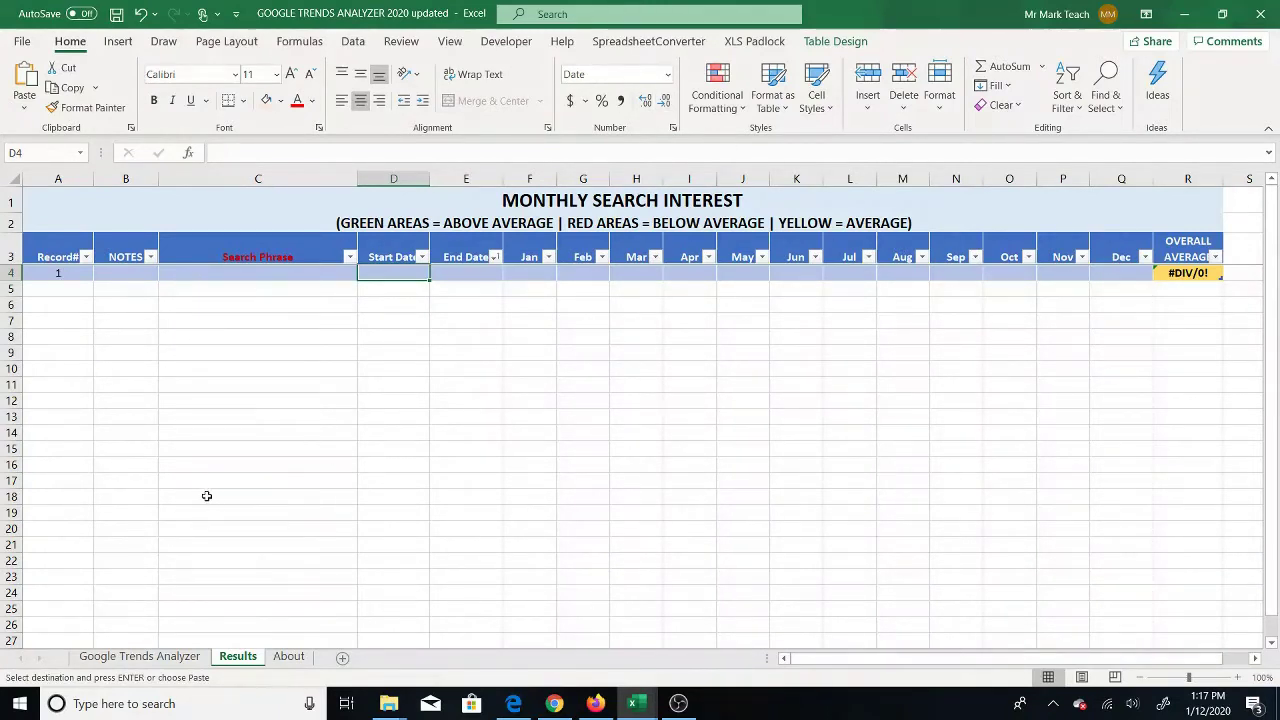
pyautogui.click(150, 657)
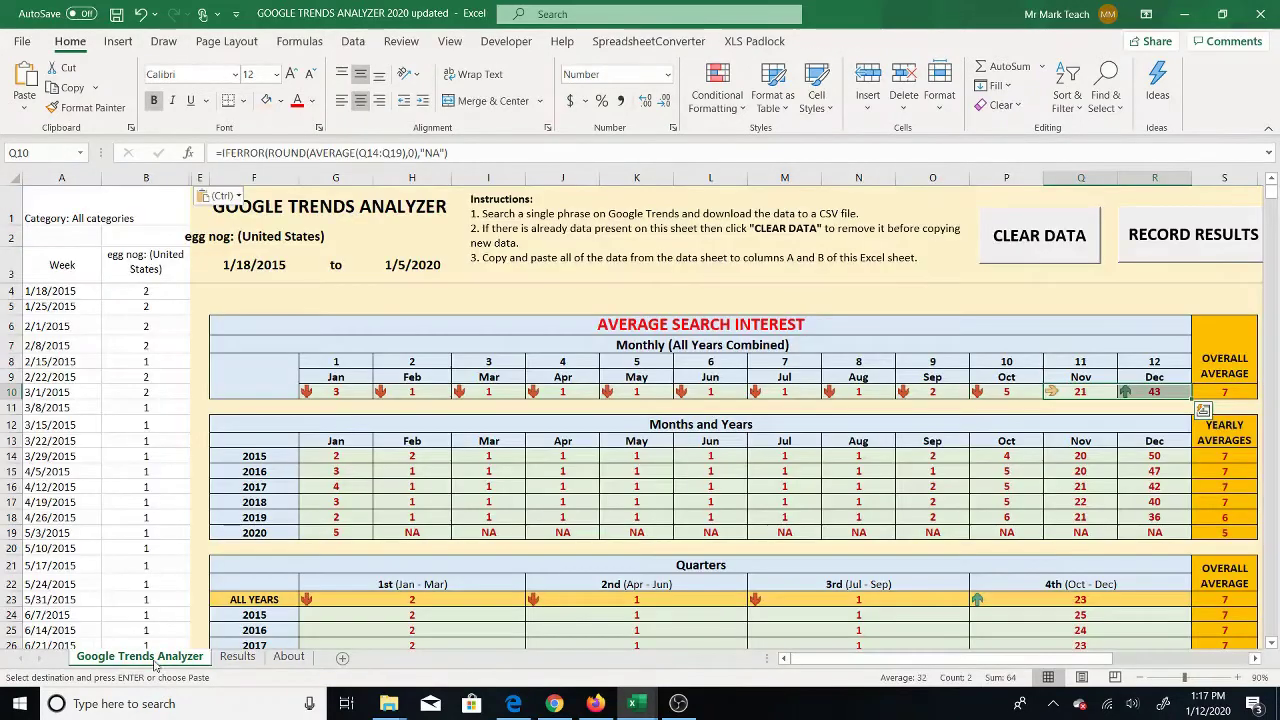
pyautogui.click(1160, 236)
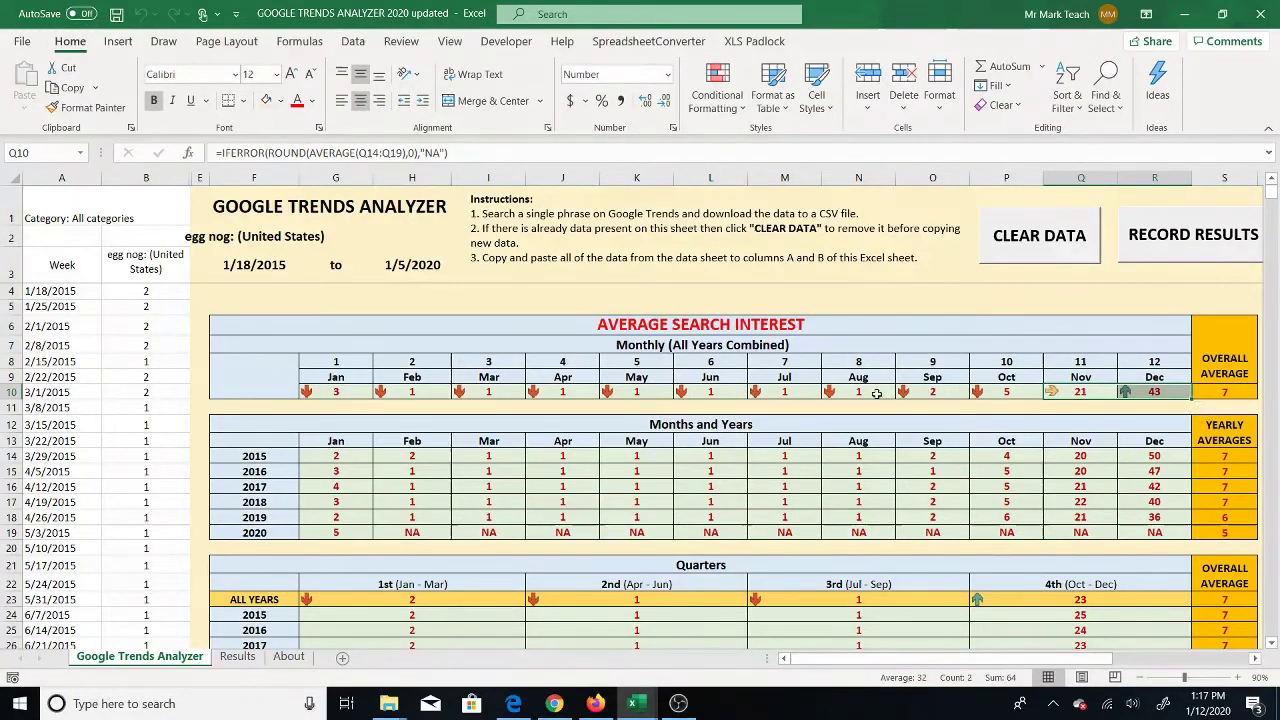
# - Review the recorded egg nog row on the Results sheet, comparing its monthly values with the analyzer sheet
pyautogui.click(347, 392)
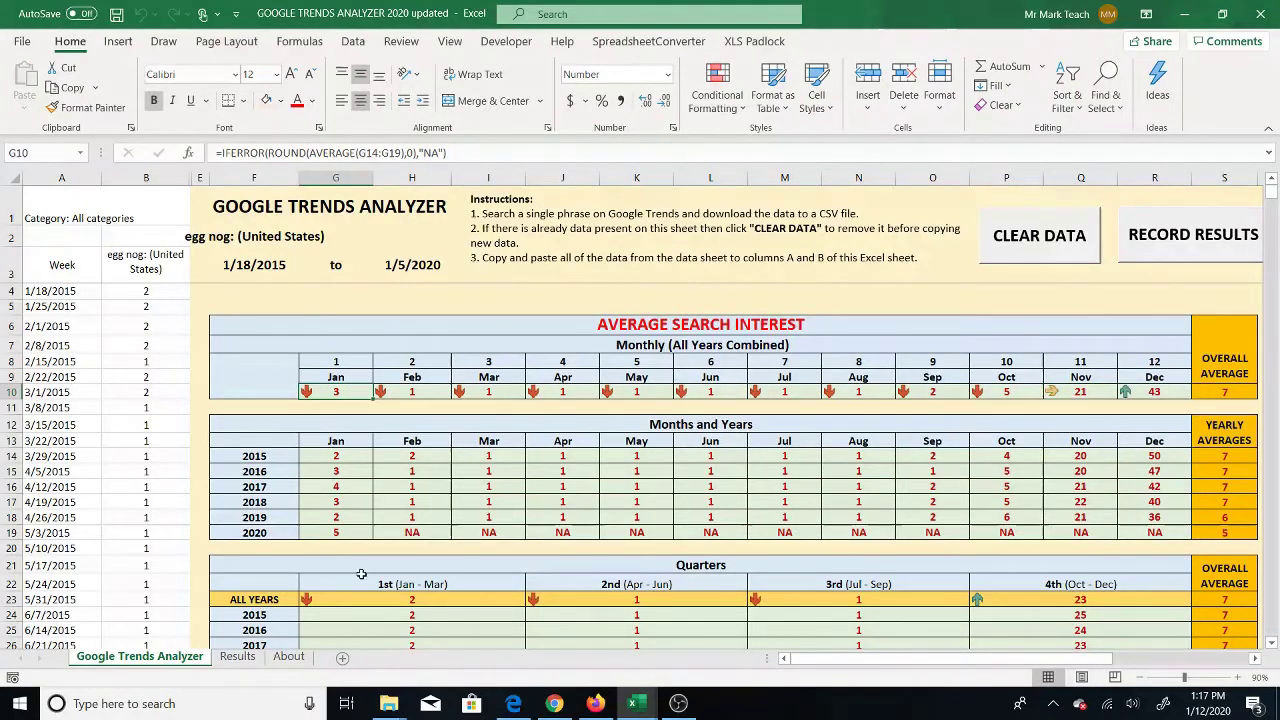
pyautogui.click(237, 656)
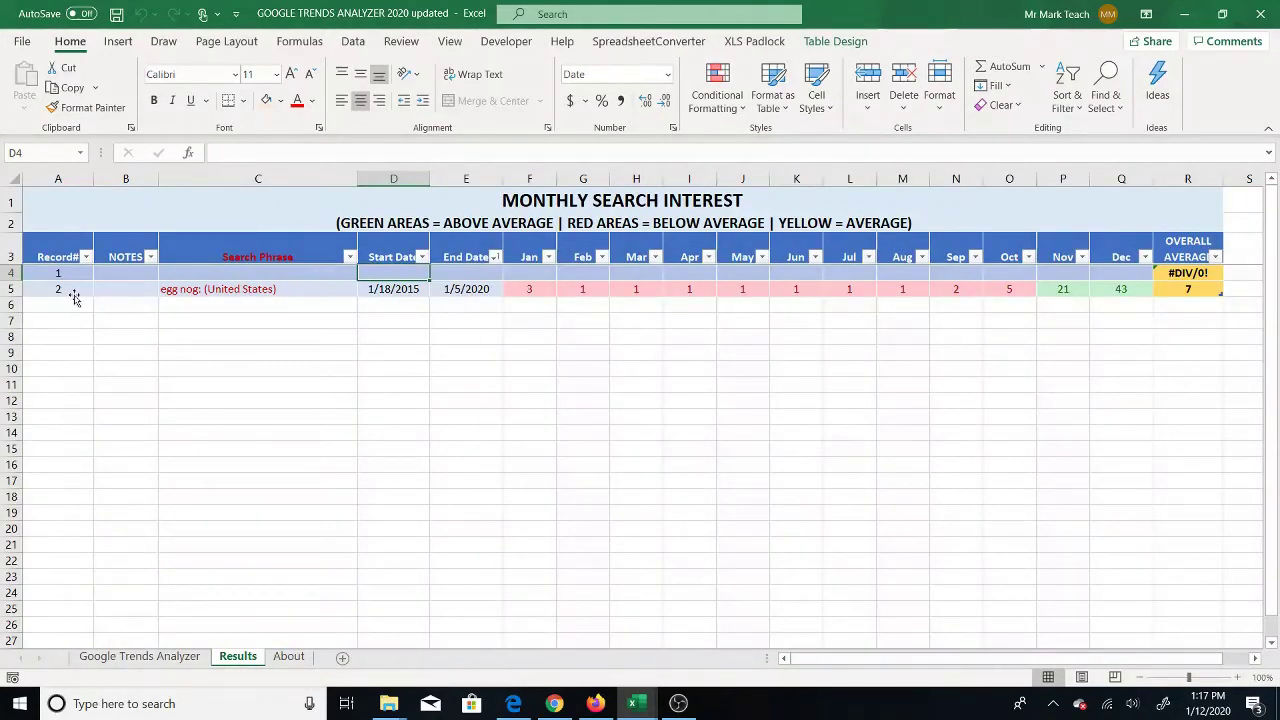
pyautogui.click(824, 290)
pyautogui.click(668, 298)
pyautogui.click(527, 290)
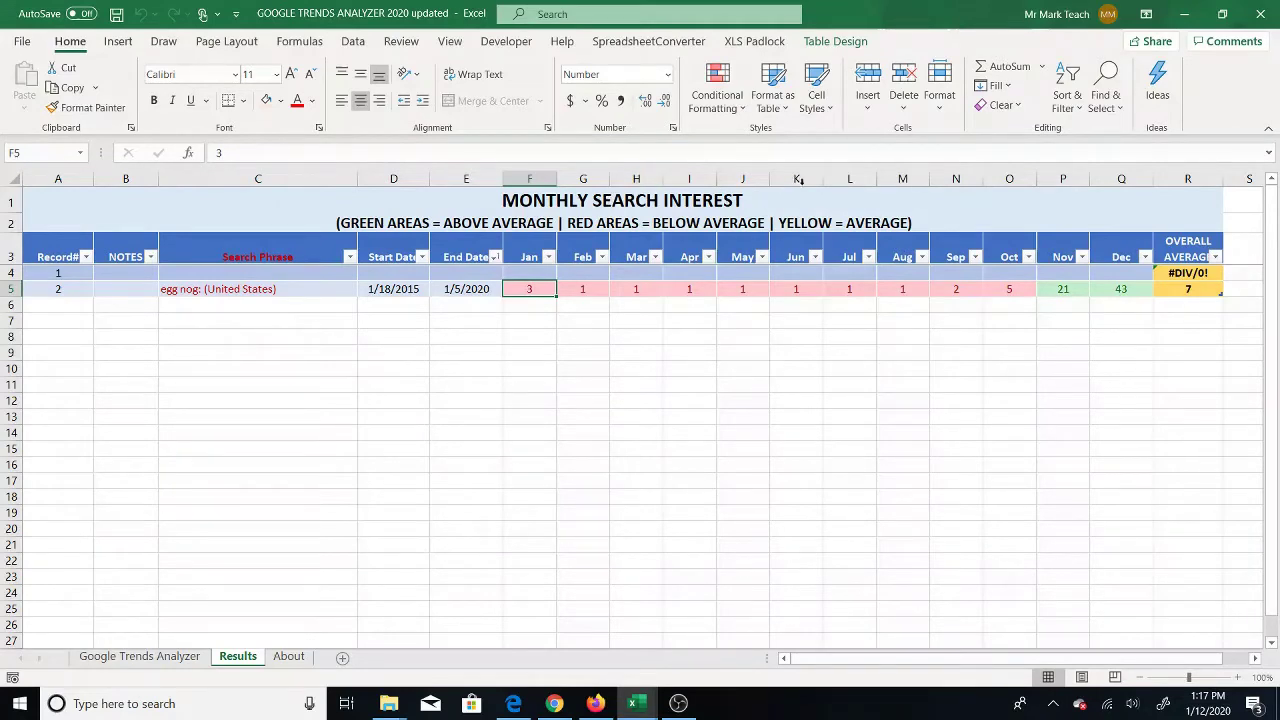
pyautogui.click(585, 182)
pyautogui.rightClick(586, 188)
pyautogui.press('Escape')
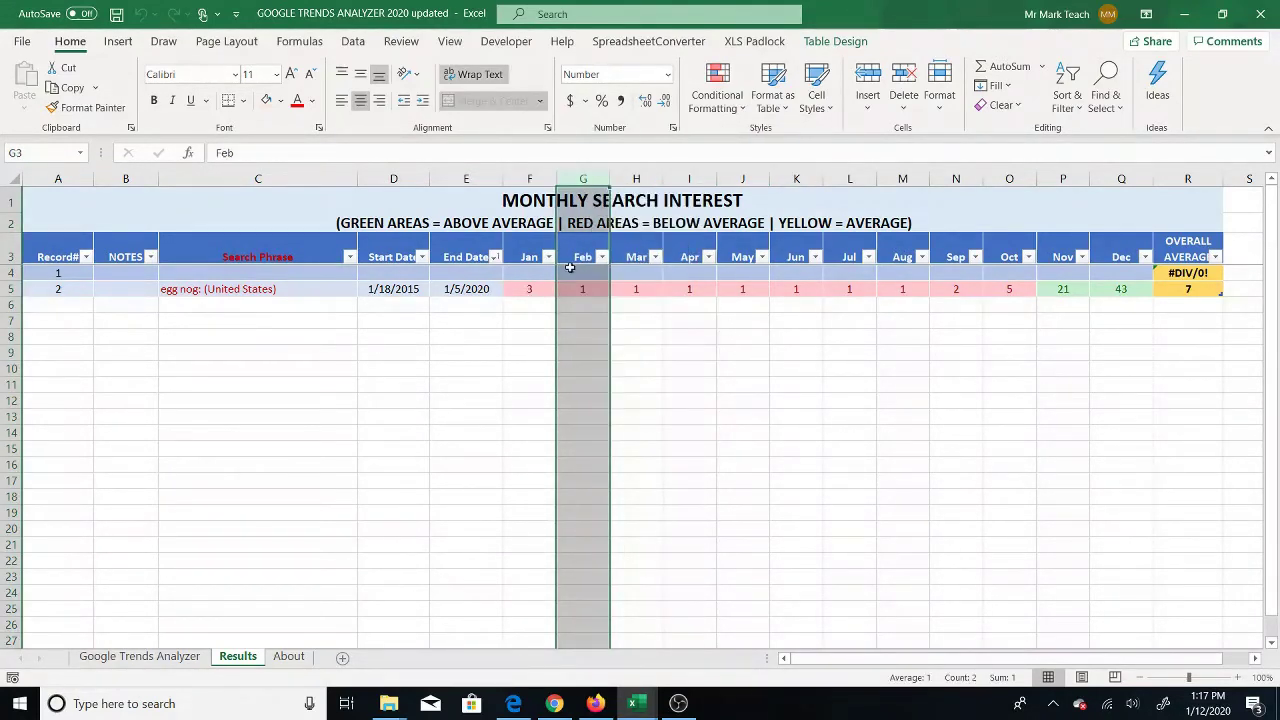
pyautogui.click(507, 286)
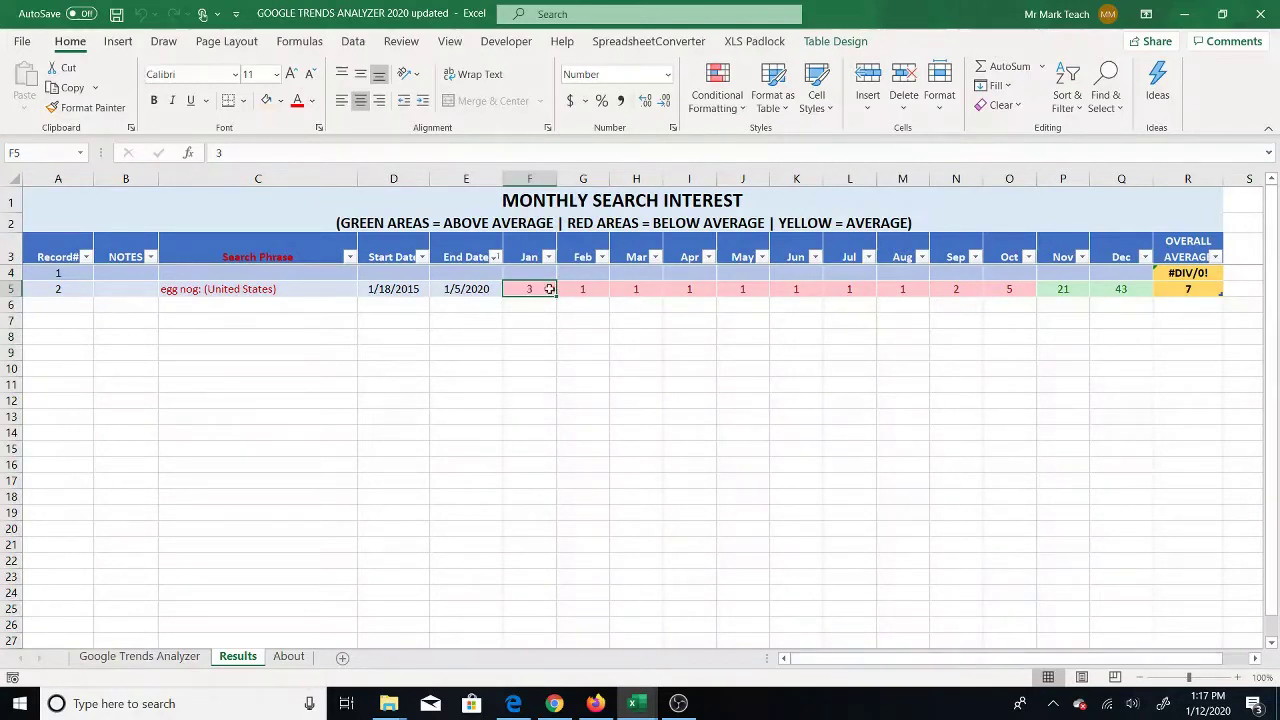
pyautogui.click(600, 291)
pyautogui.click(670, 291)
pyautogui.click(766, 292)
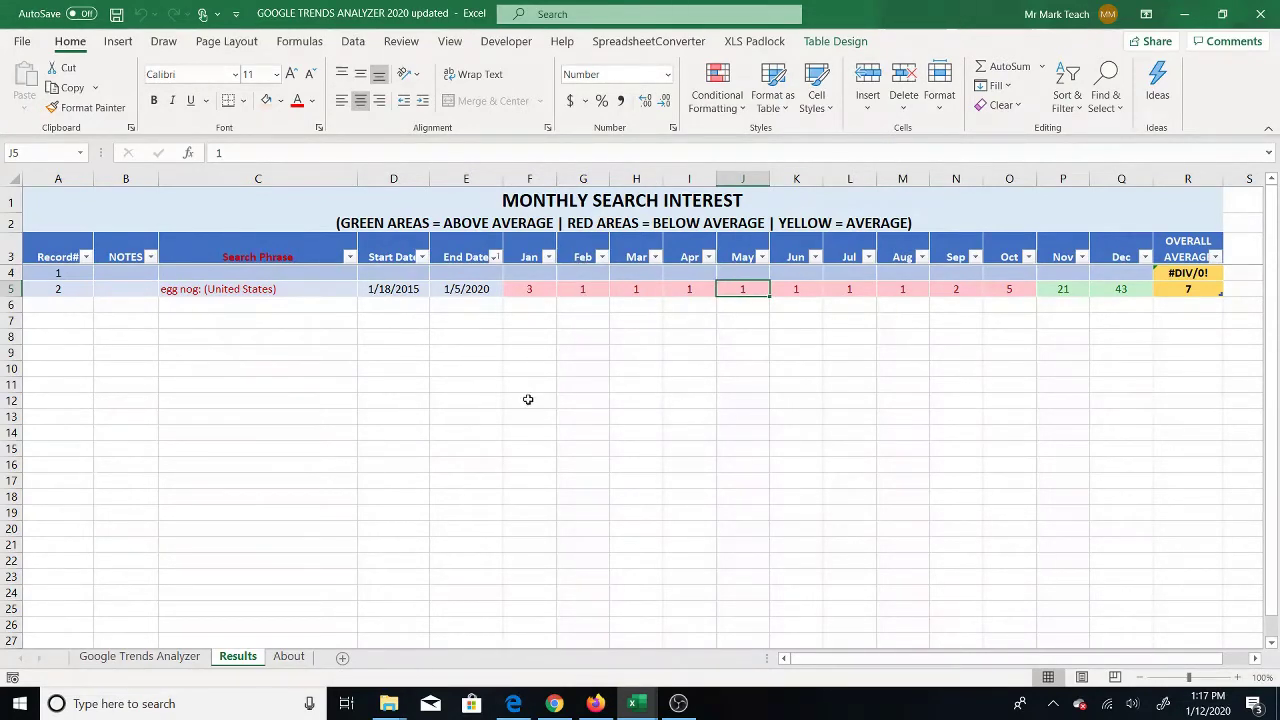
pyautogui.click(150, 659)
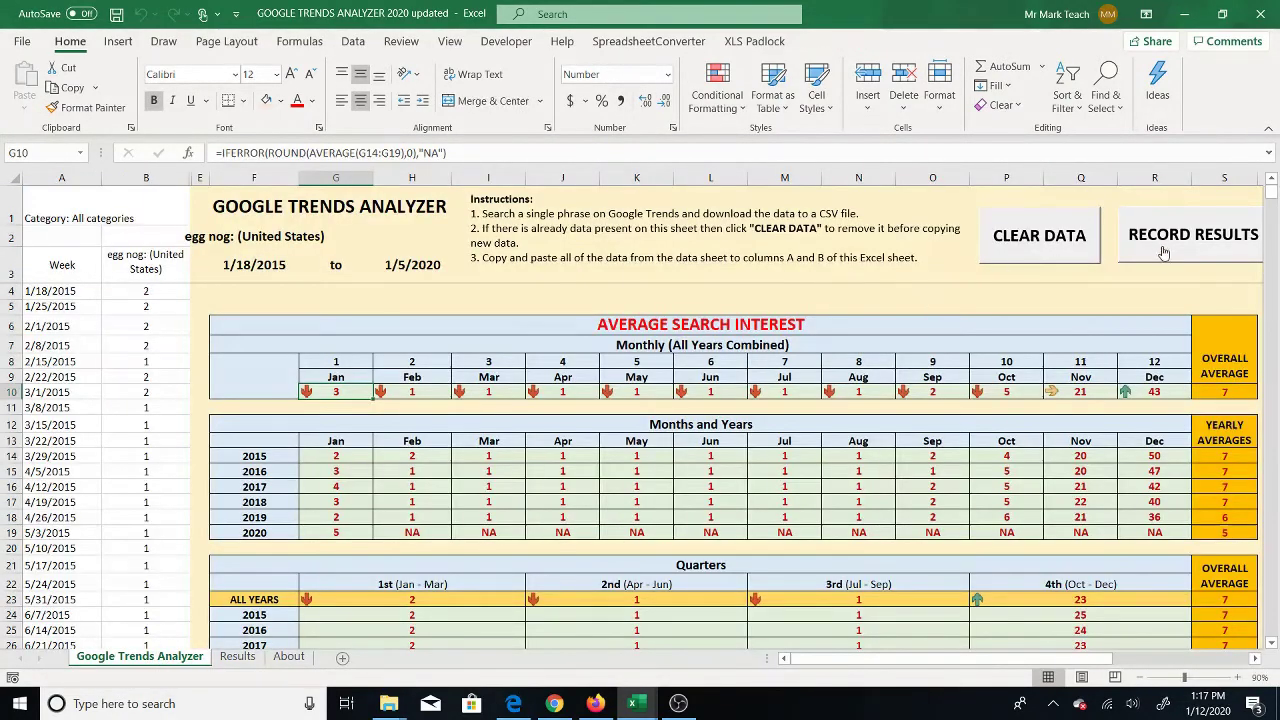
pyautogui.click(237, 656)
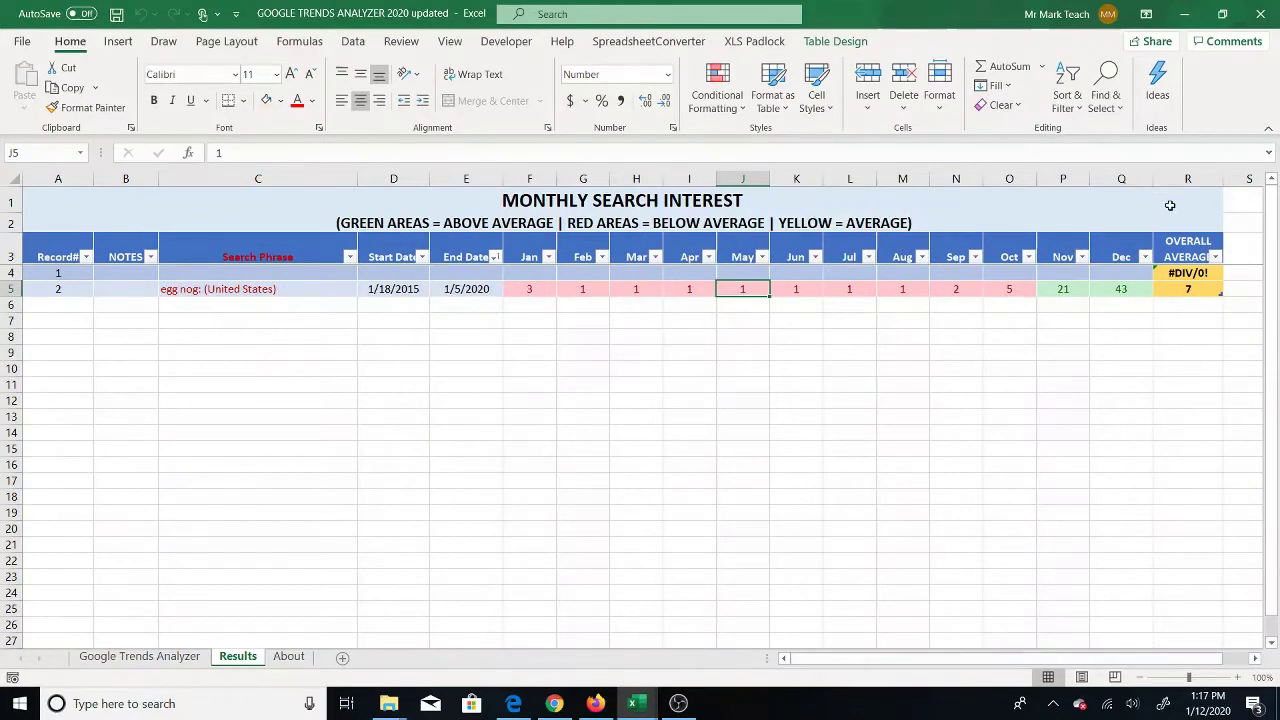
# - Insert a table column to the right of the OVERALL AVERAGE column in the Results table
pyautogui.click(1188, 254)
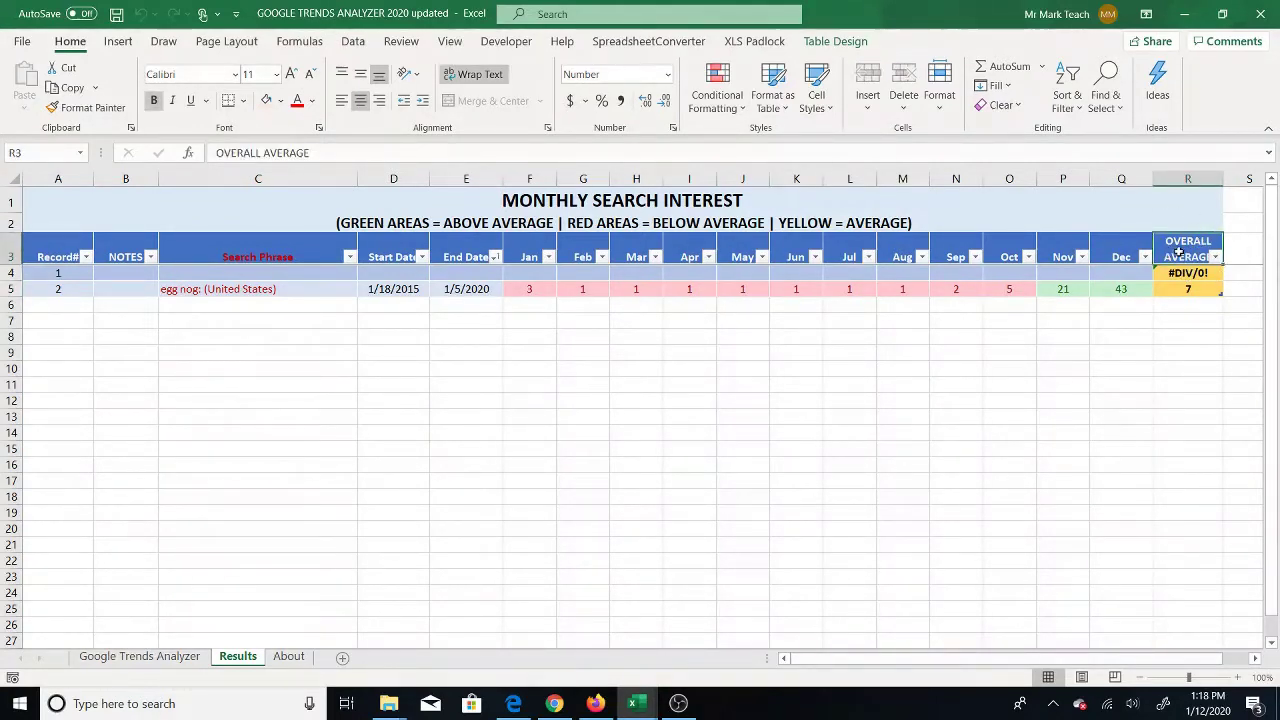
pyautogui.rightClick(1183, 259)
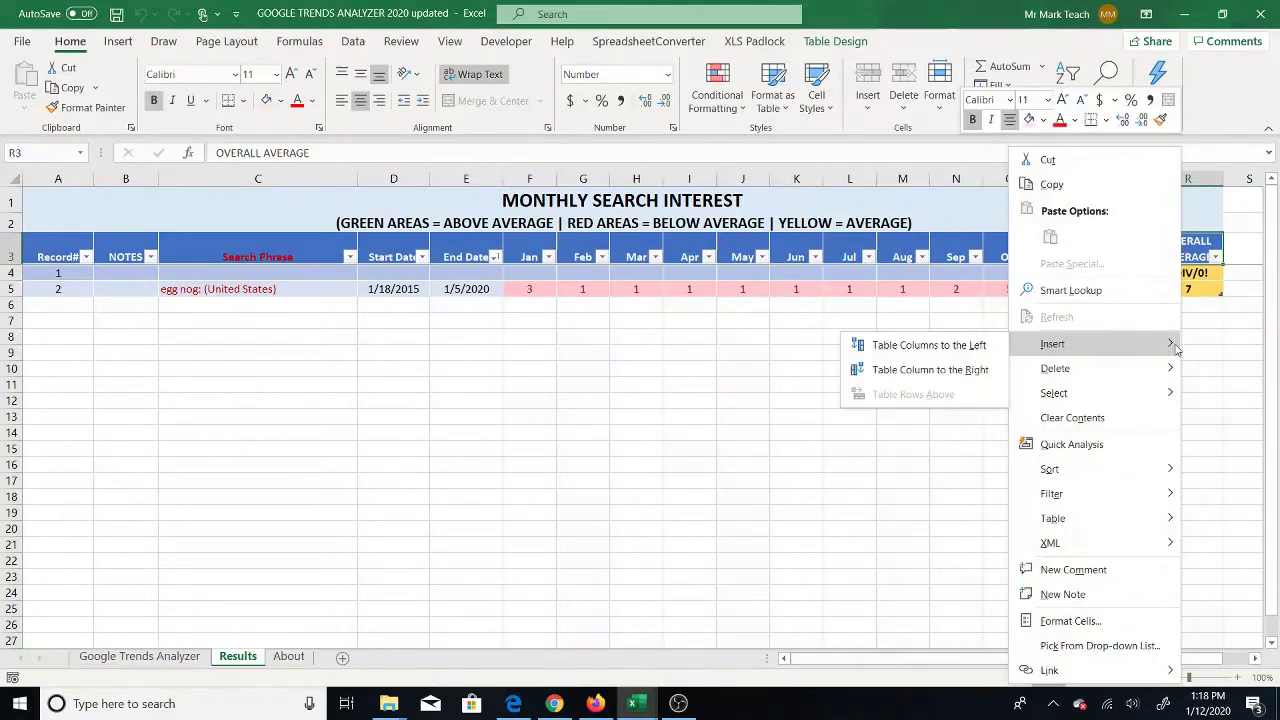
pyautogui.moveTo(1165, 346)
pyautogui.click(970, 372)
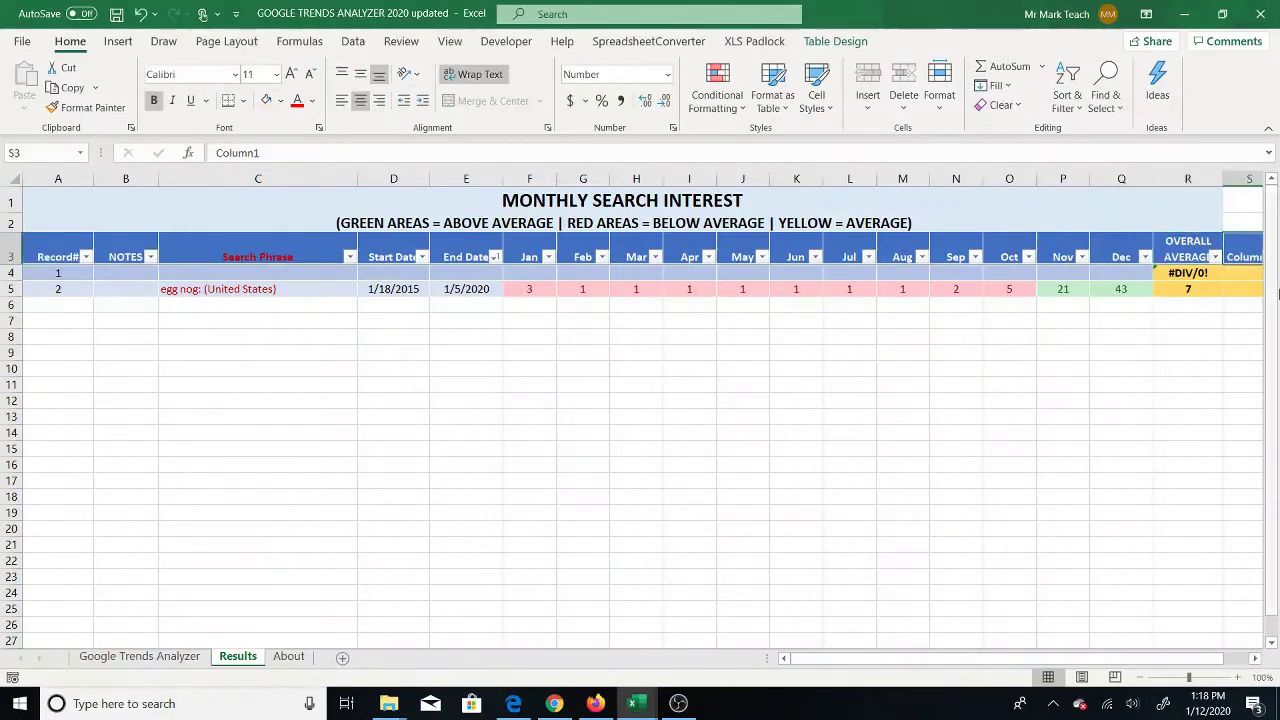
# - Insert a second extra table column to the right of the one just added to the Results table
pyautogui.click(1255, 658)
pyautogui.click(1255, 658)
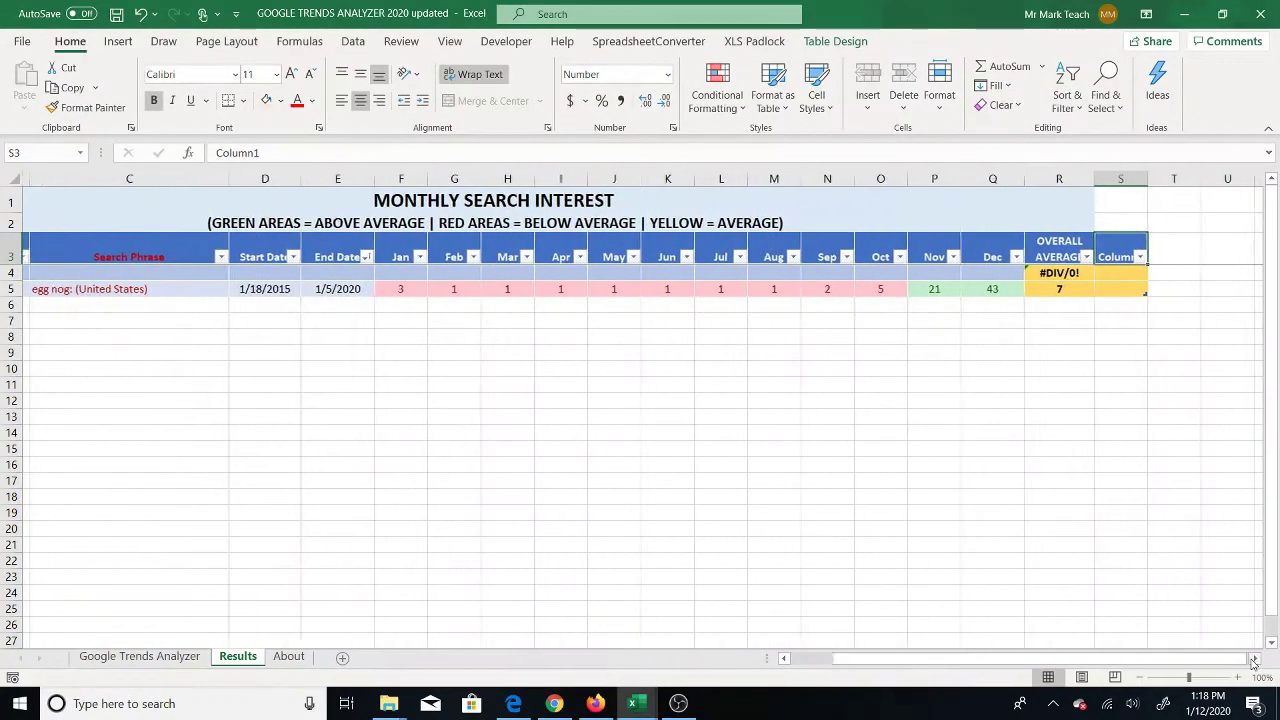
pyautogui.rightClick(1109, 246)
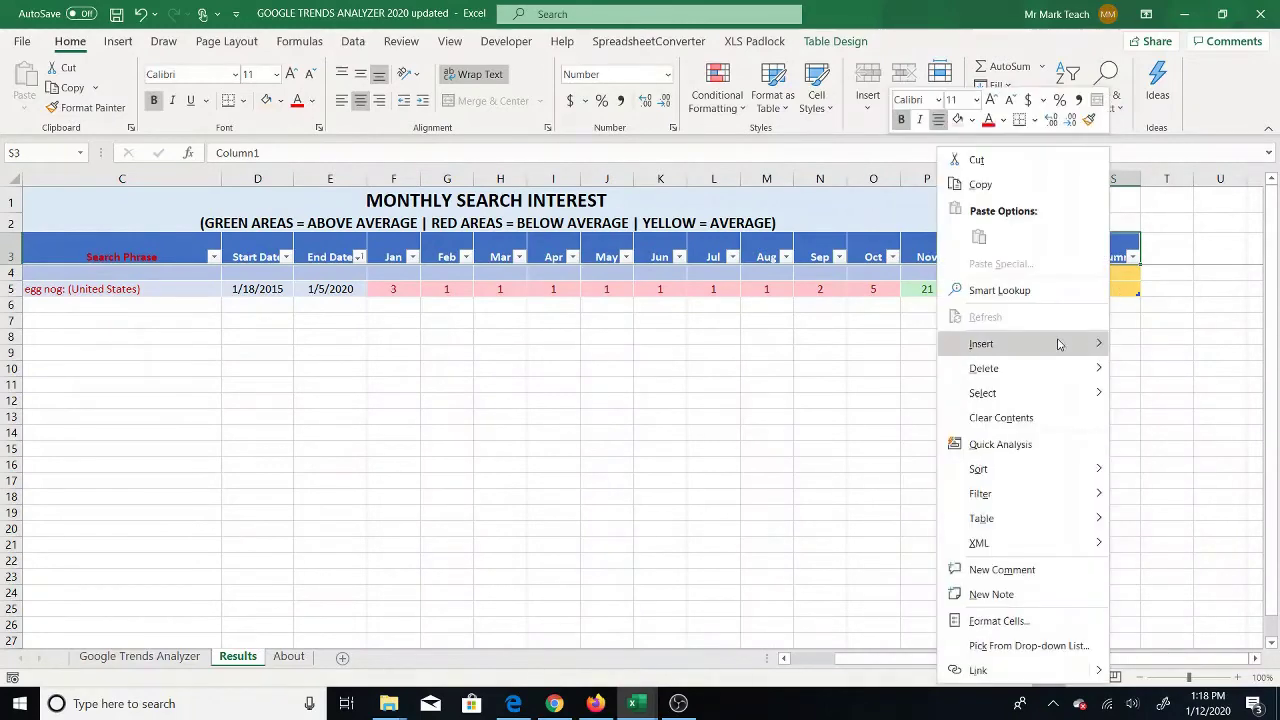
pyautogui.moveTo(1061, 344)
pyautogui.click(858, 369)
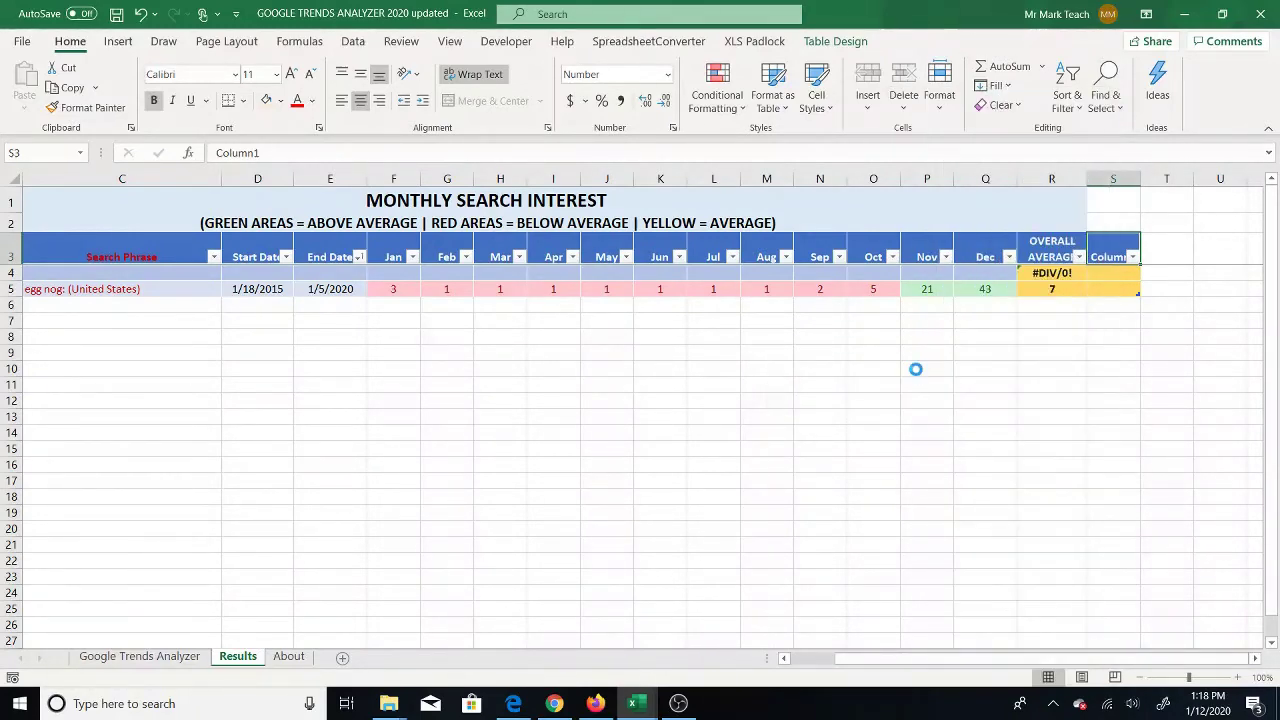
pyautogui.moveTo(960, 658); pyautogui.dragTo(938, 658)
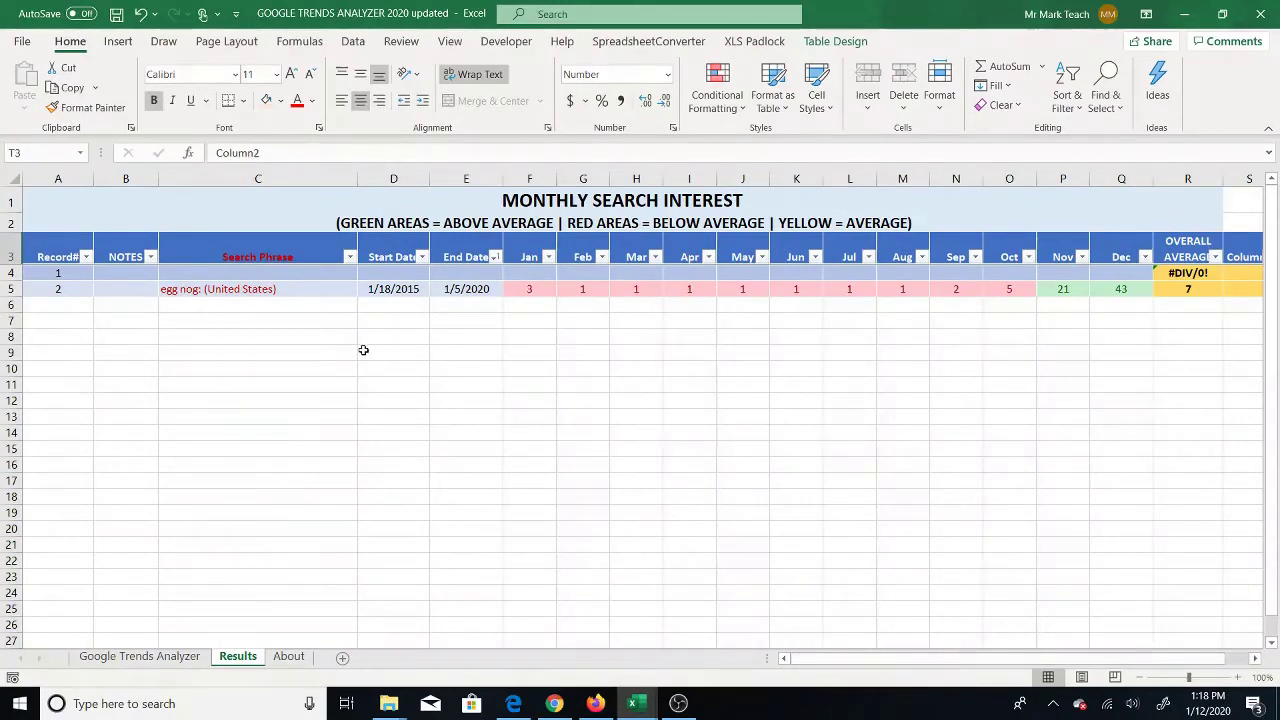
# - Examine the NOTES cell of the egg nog record and the blank record 1 row in the Results table
pyautogui.click(127, 290)
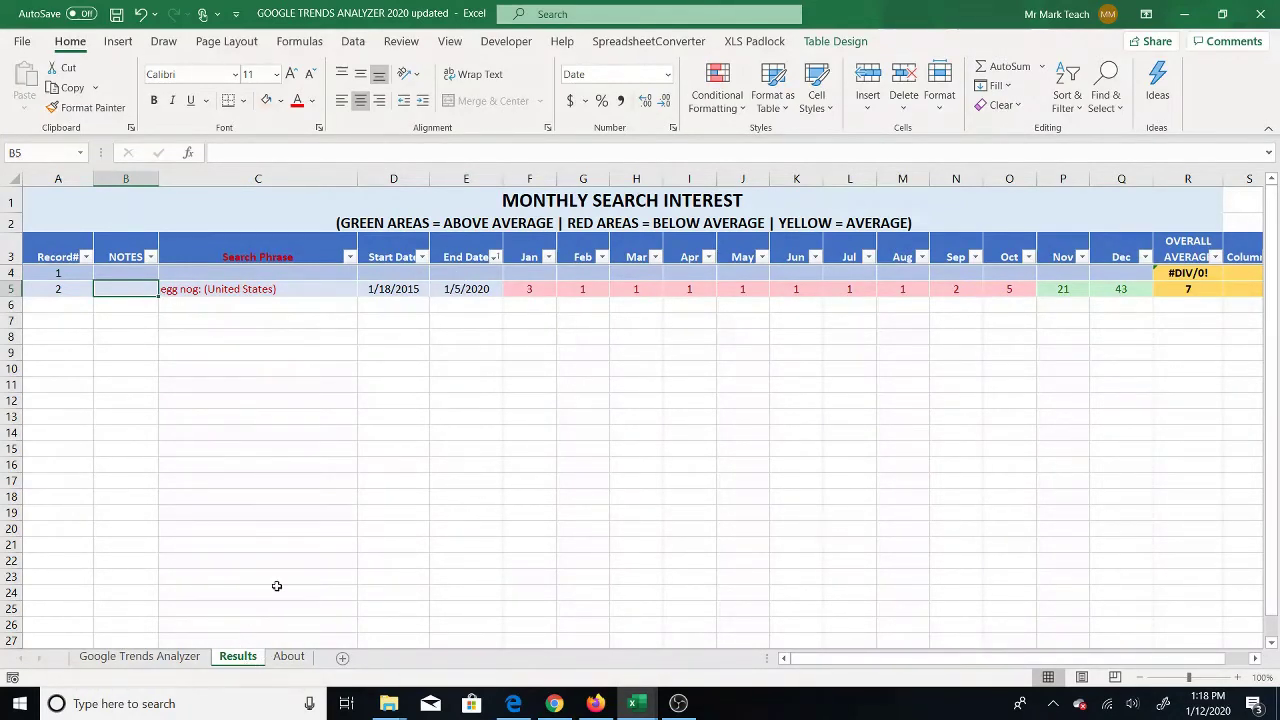
pyautogui.click(77, 273)
pyautogui.click(193, 276)
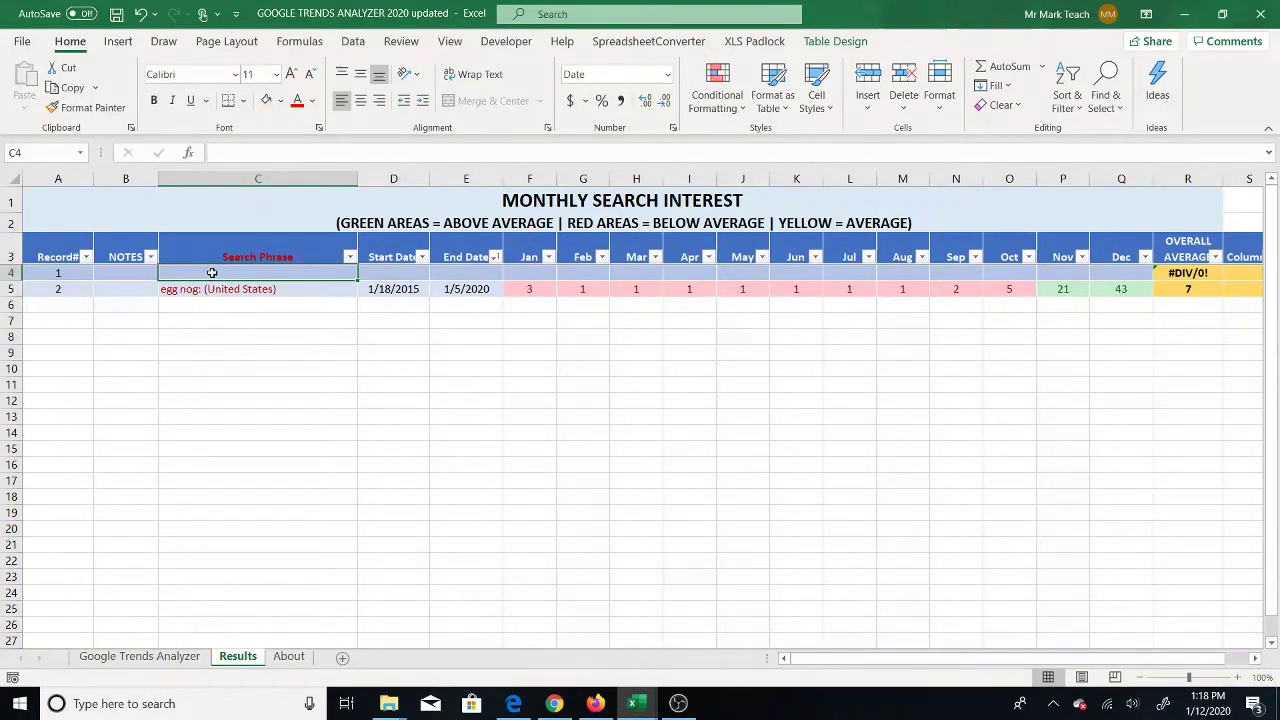
# - Delete the blank record 1 row above the egg nog record from the Results table
pyautogui.rightClick(212, 274)
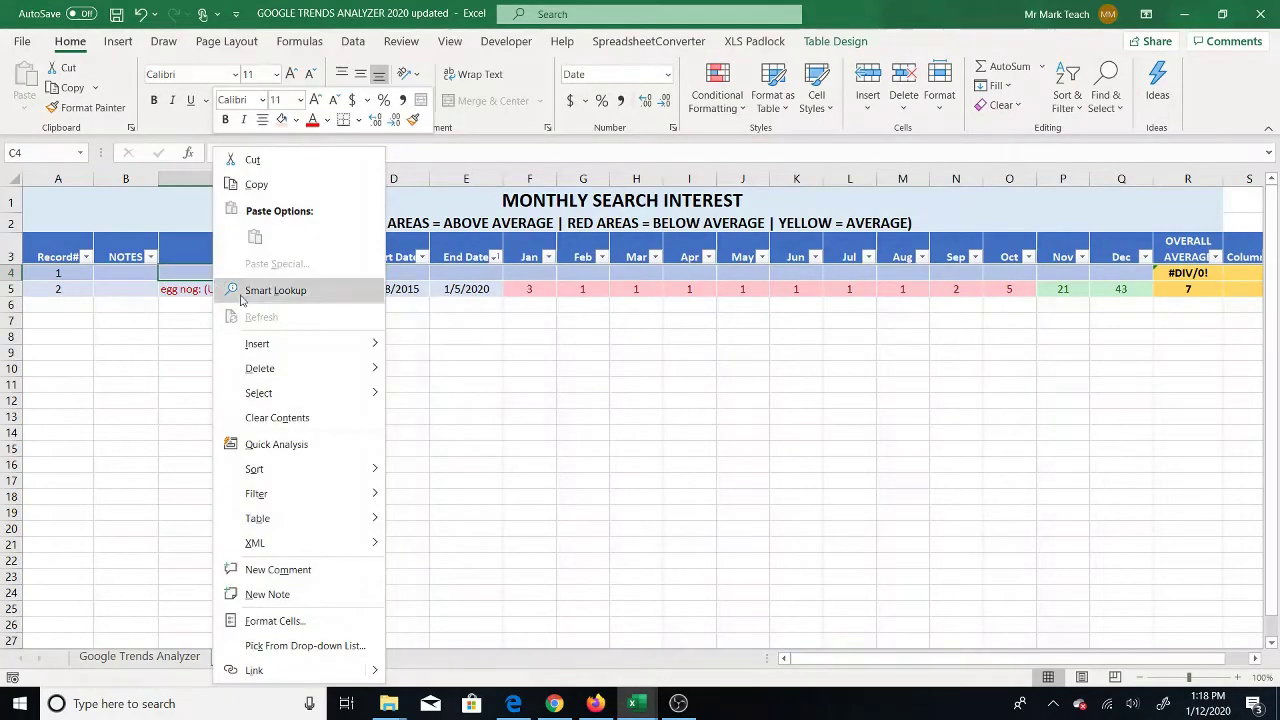
pyautogui.moveTo(356, 376)
pyautogui.click(434, 393)
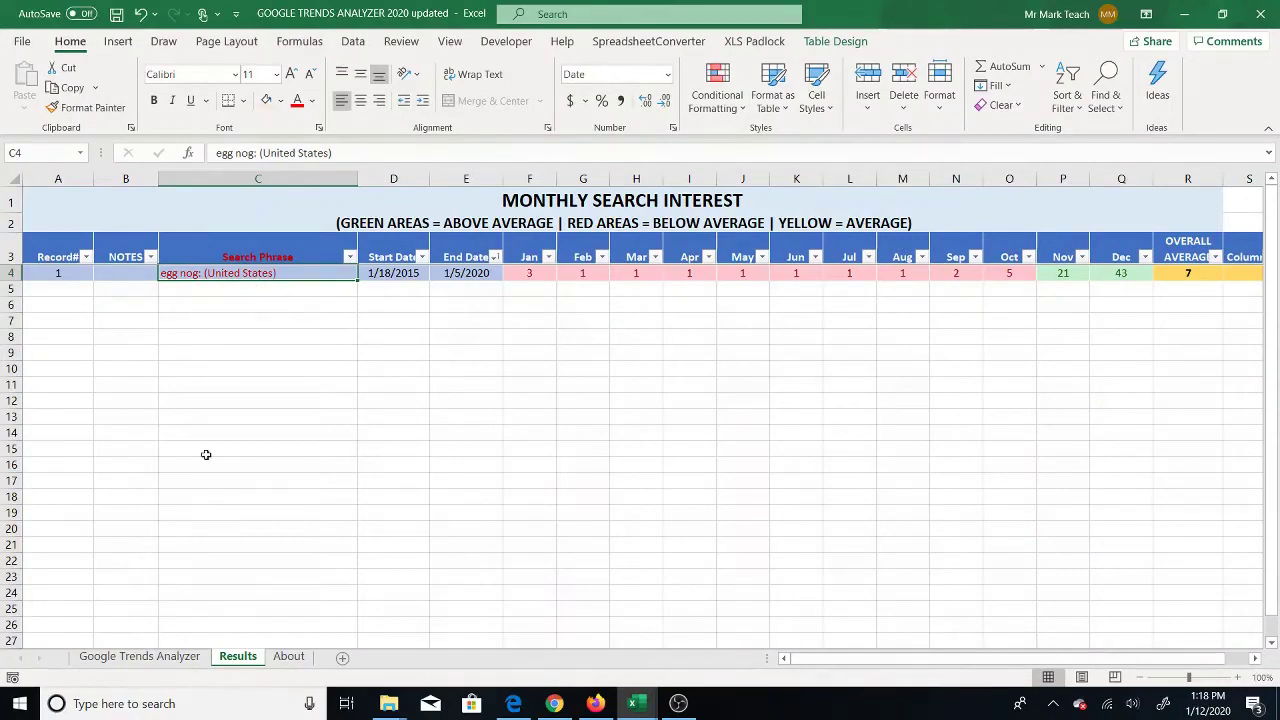
# - Clear the egg nog data from the Google Trends Analyzer sheet
pyautogui.click(166, 664)
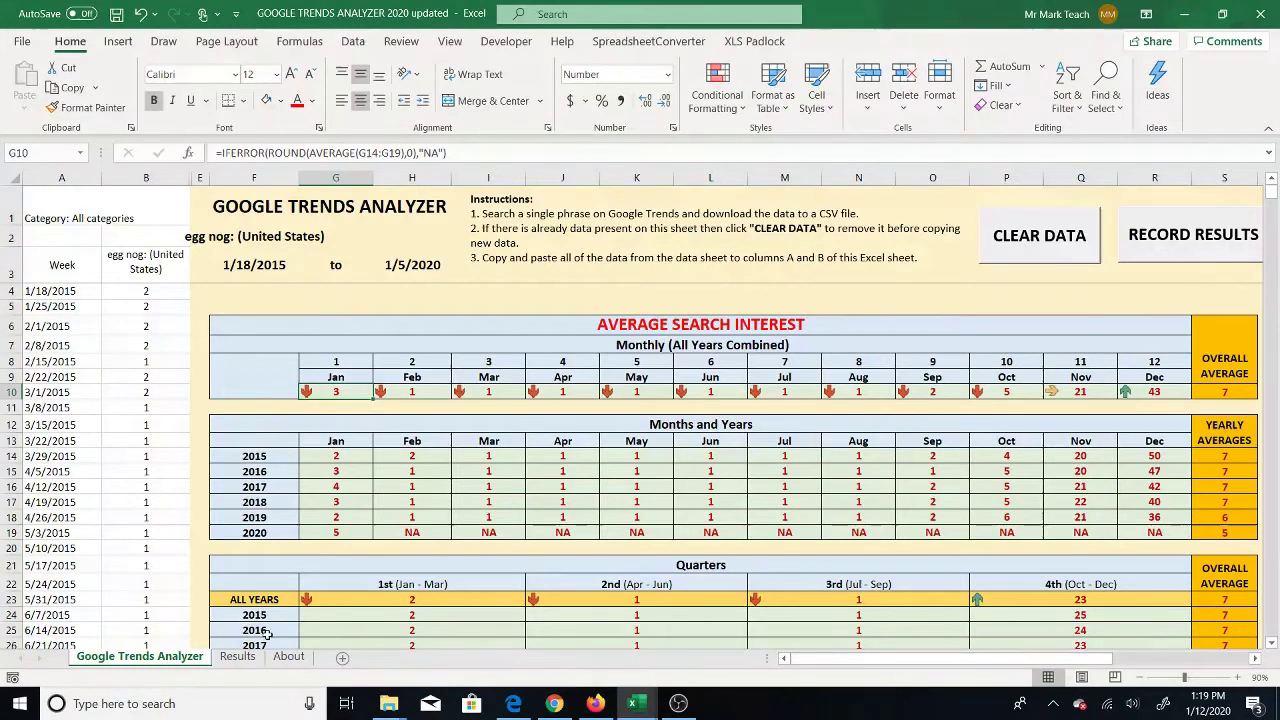
pyautogui.click(1020, 240)
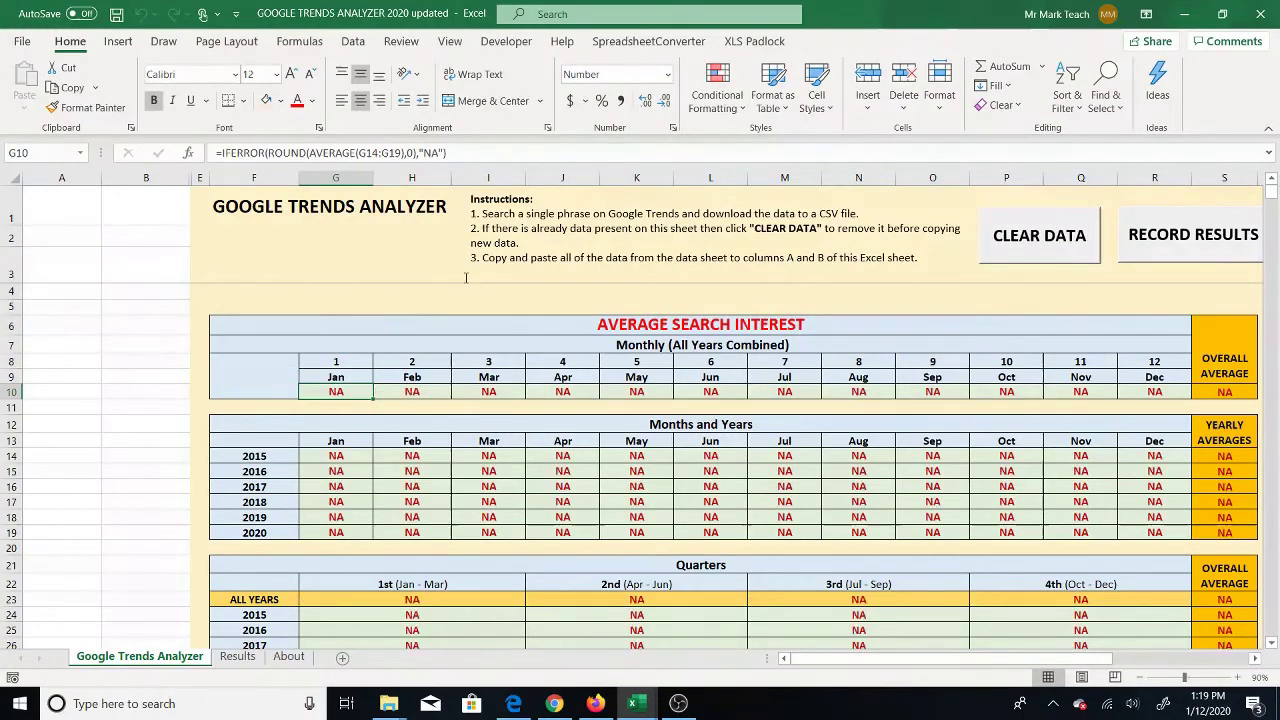
# - Switch to Google Trends in Firefox and replace the egg nog search term with "weight loss"
pyautogui.click(595, 703)
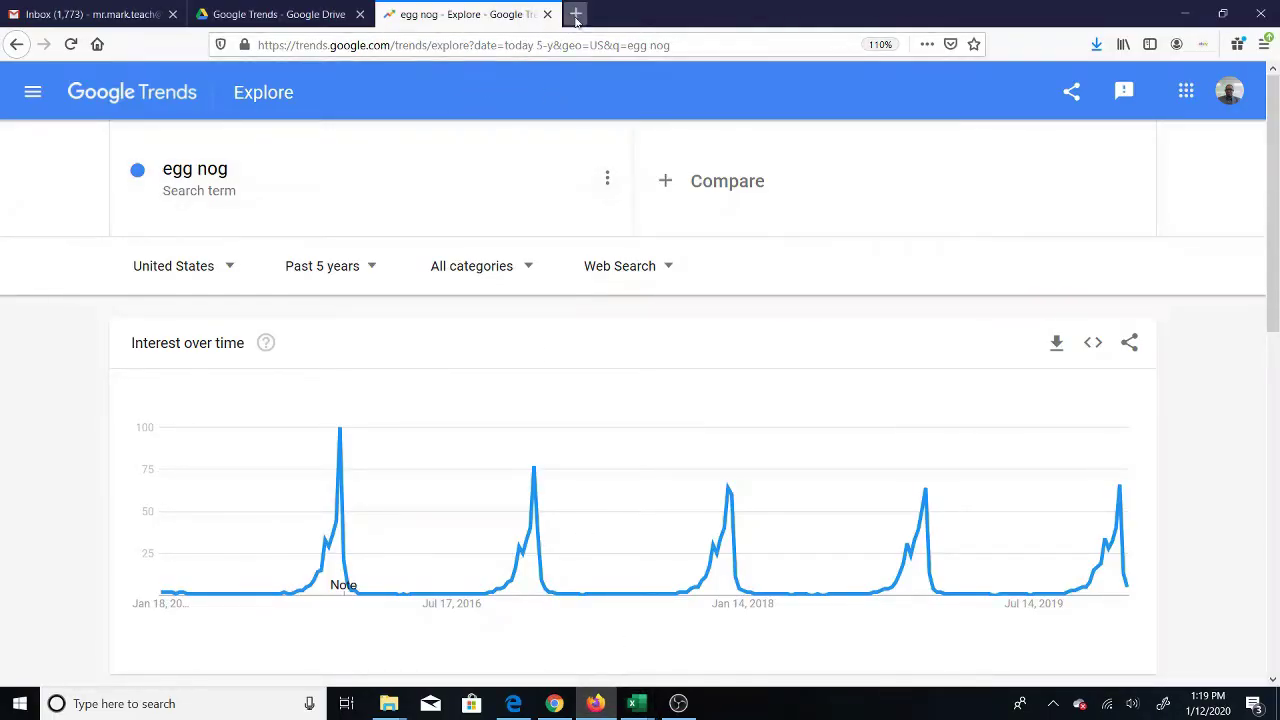
pyautogui.click(245, 174)
pyautogui.write('w')
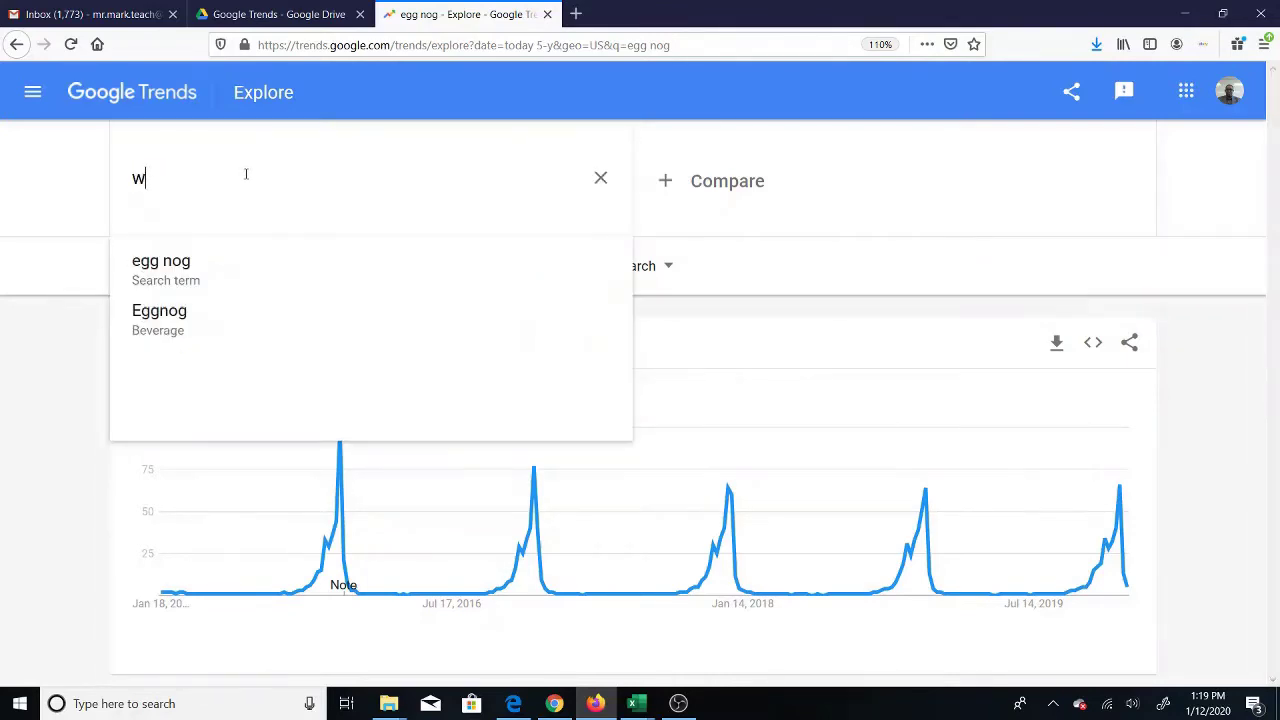
pyautogui.write('eight ')
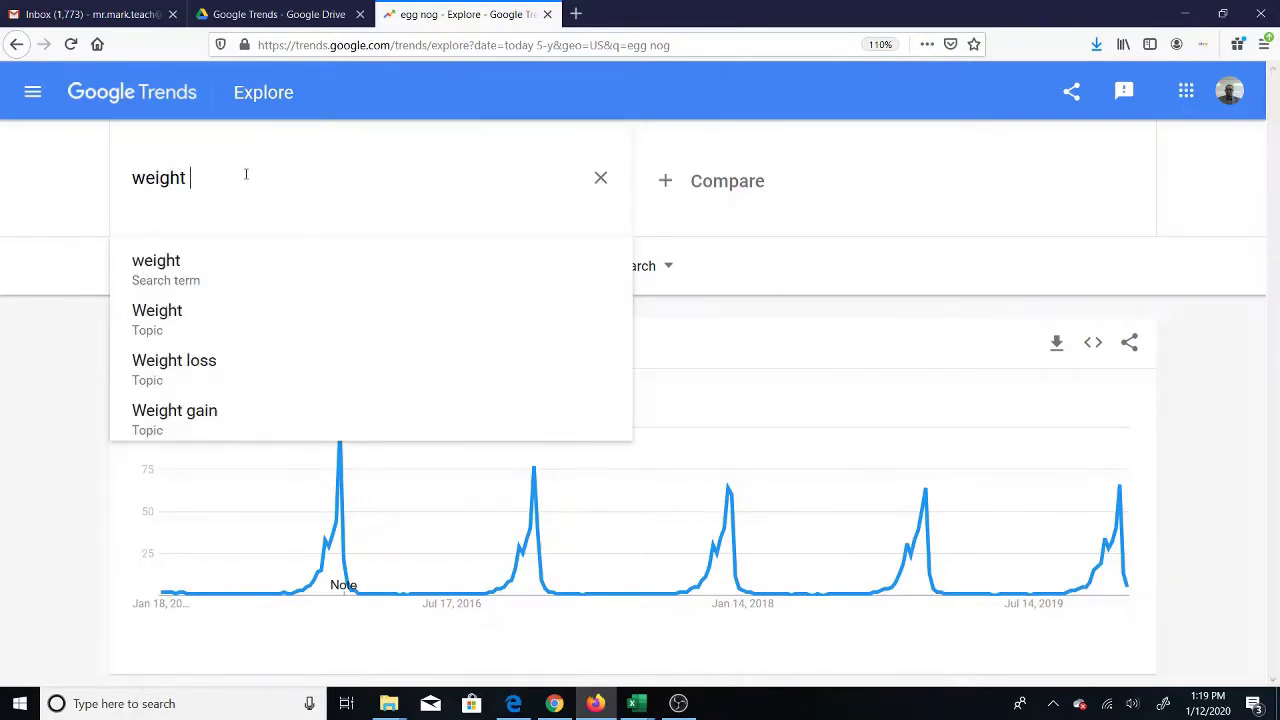
pyautogui.write('loss')
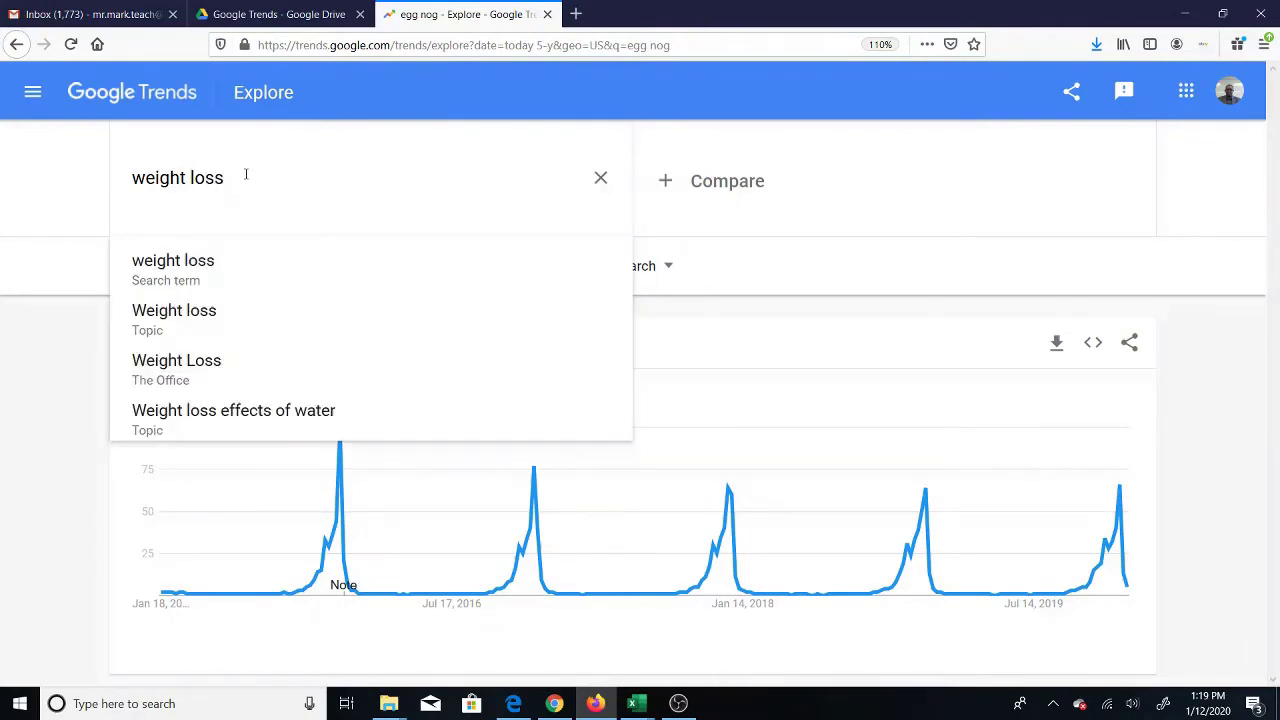
pyautogui.press('Return')
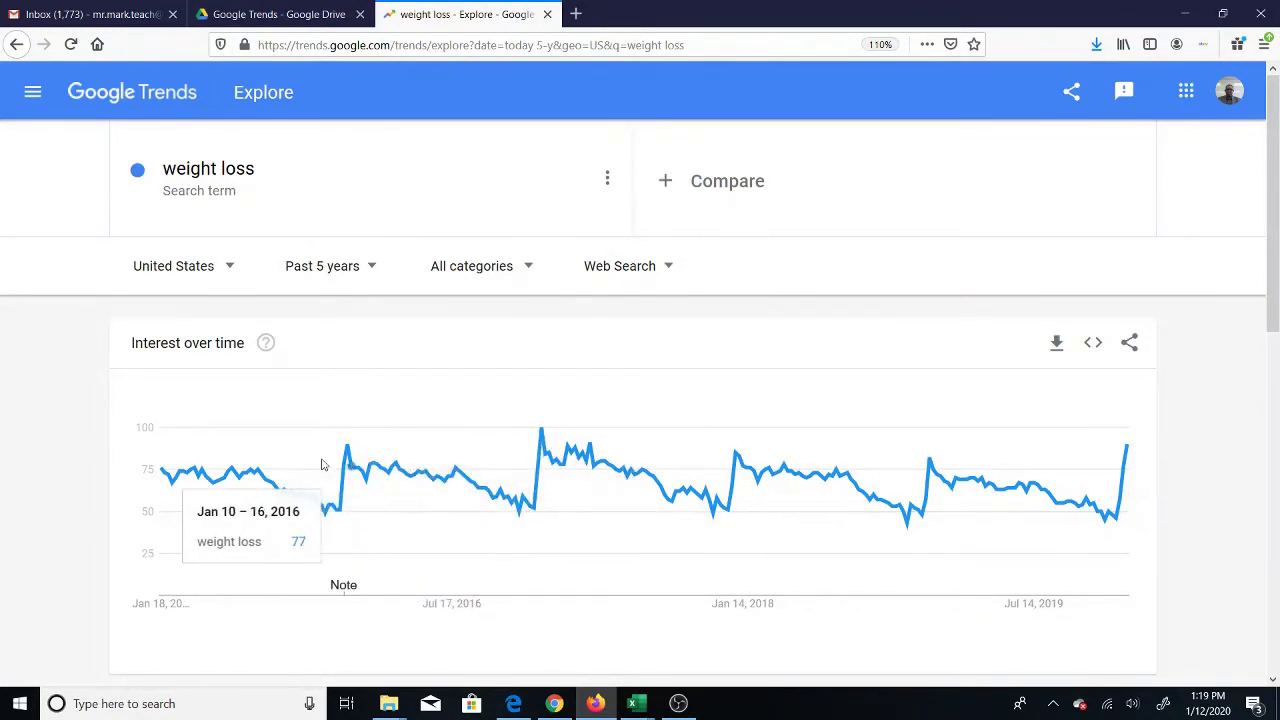
# - Download the weight loss interest-over-time data as a CSV, open it in Excel and copy its columns A and B
pyautogui.click(1056, 343)
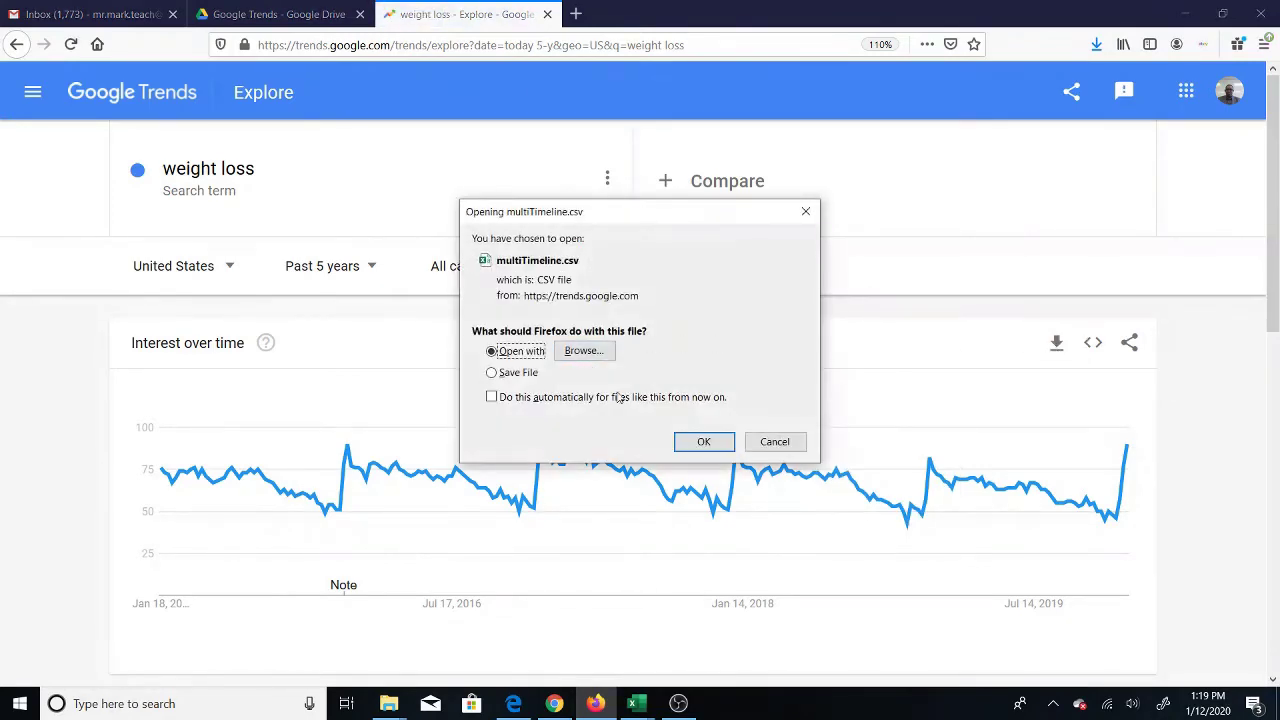
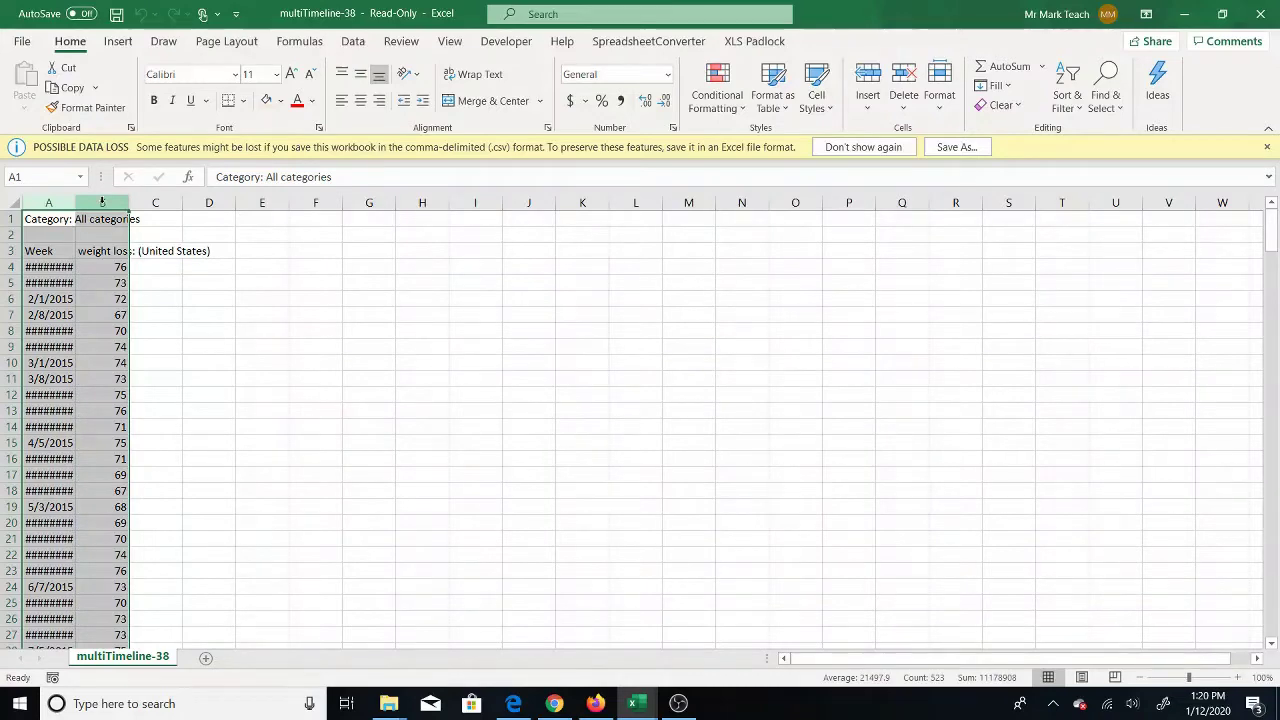
pyautogui.rightClick(51, 203)
pyautogui.click(94, 240)
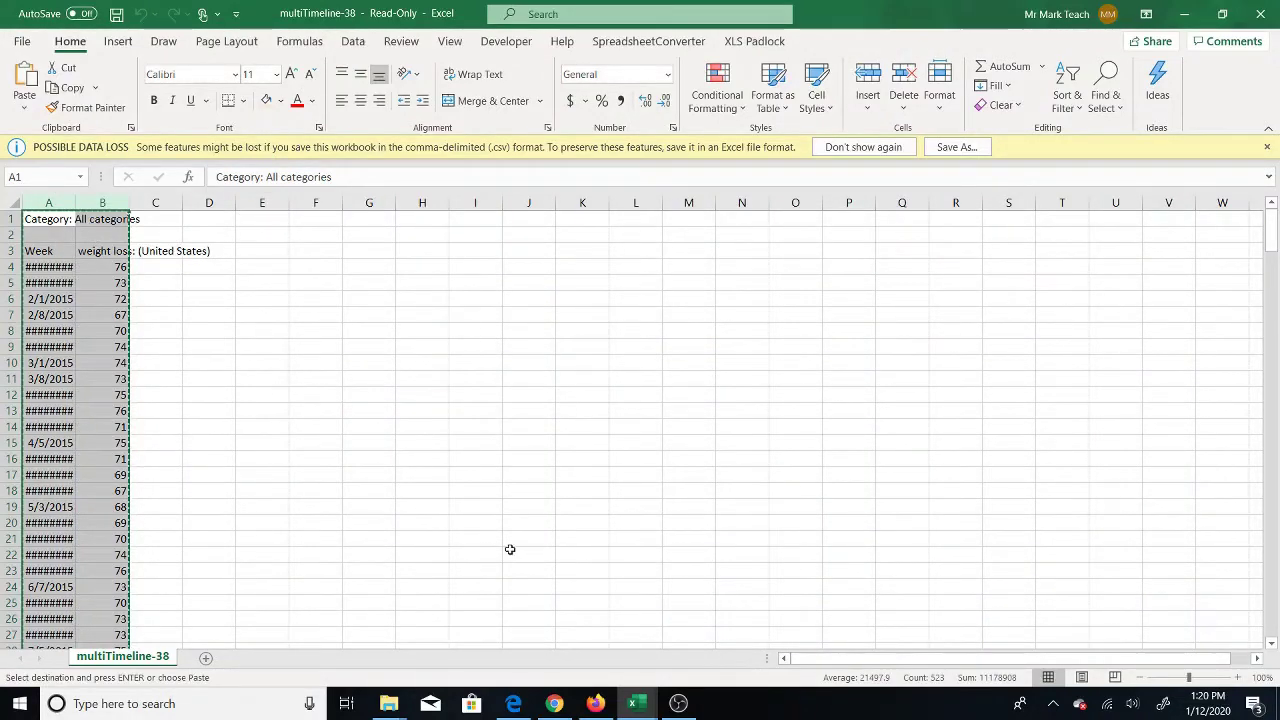
# - Paste the copied weight loss data as values into the Google Trends Analyzer sheet, starting at cell A1
pyautogui.moveTo(632, 703)
pyautogui.click(507, 636)
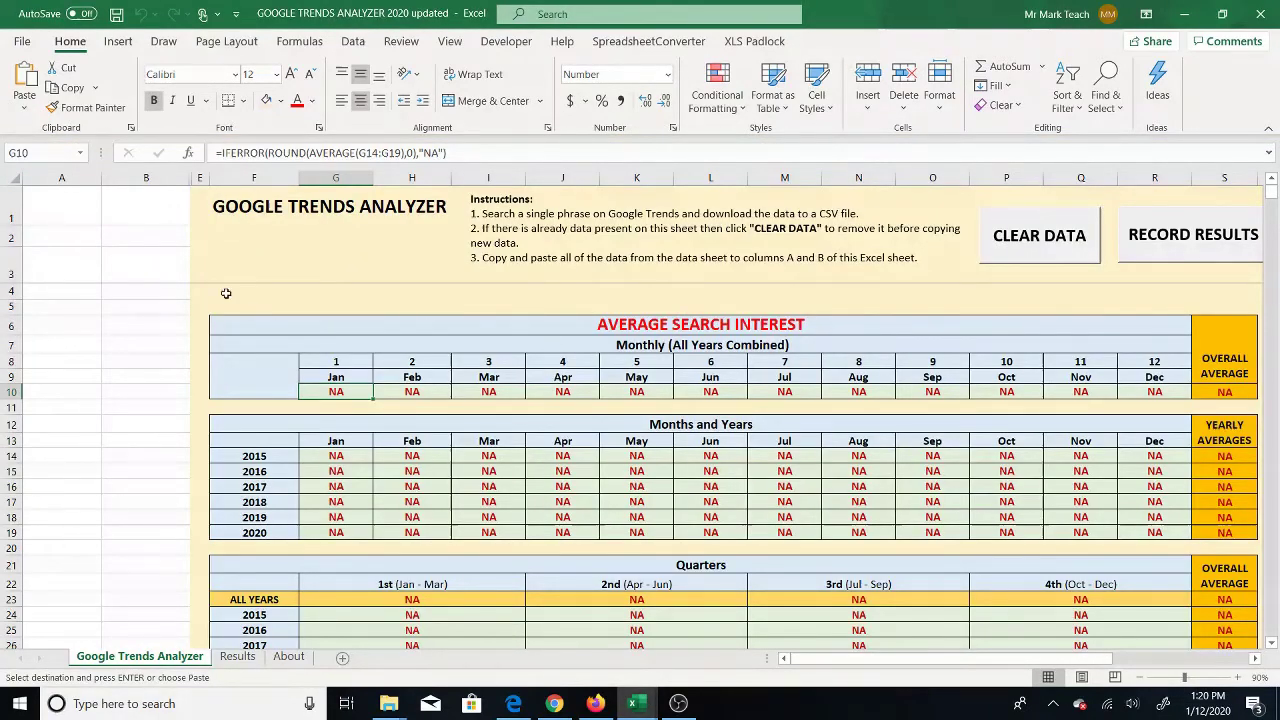
pyautogui.click(72, 216)
pyautogui.rightClick(64, 215)
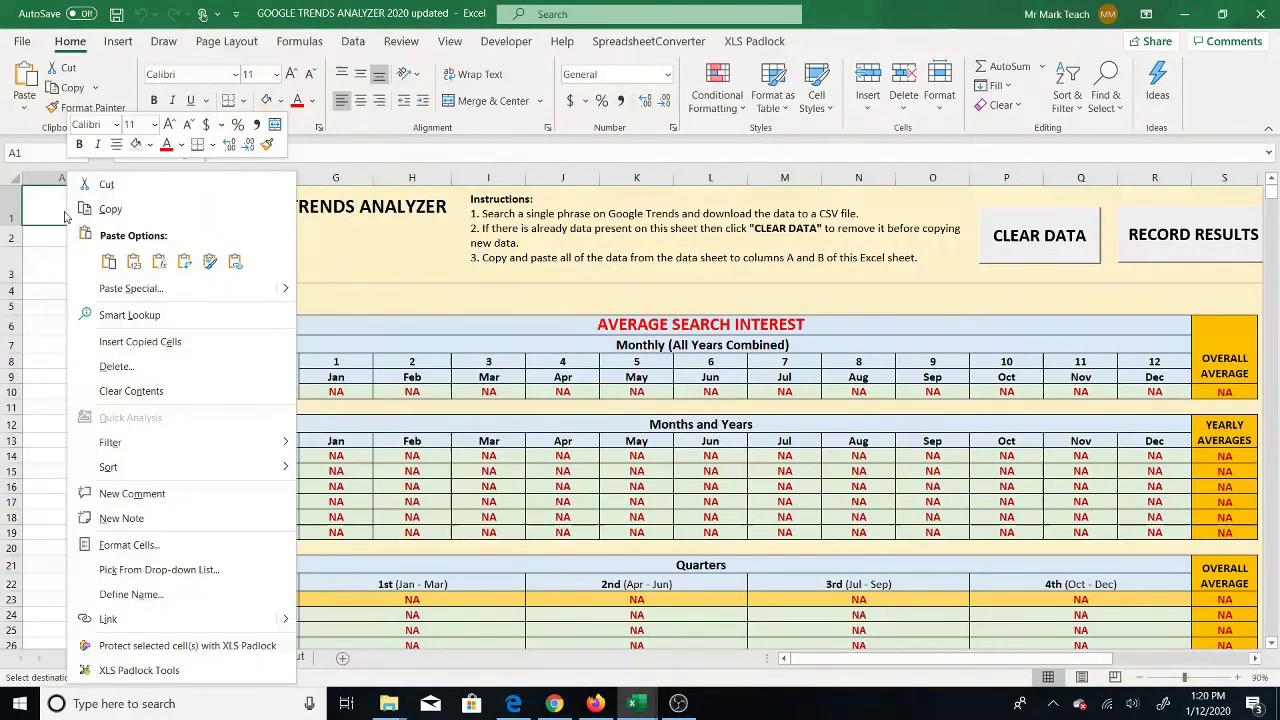
pyautogui.click(133, 260)
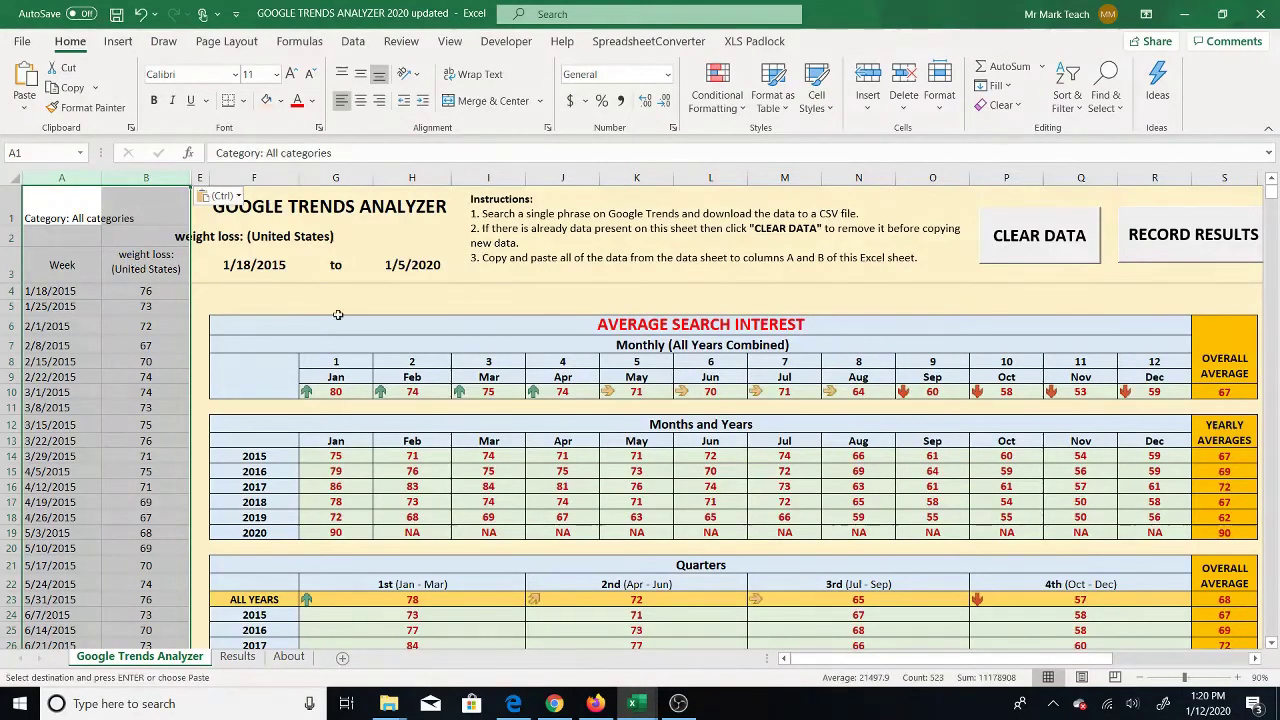
# - Examine the weight loss monthly averages from January to December on the analyzer sheet against the overall average
pyautogui.click(354, 390)
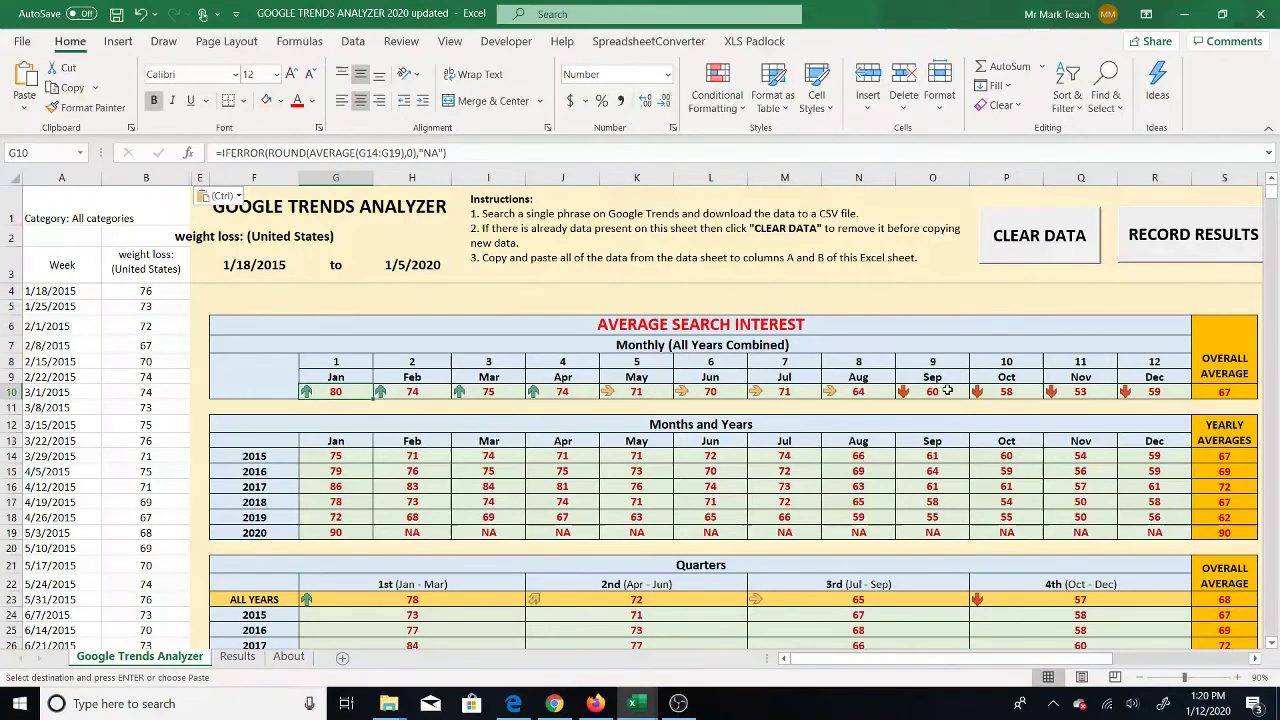
pyautogui.moveTo(357, 394); pyautogui.dragTo(557, 395)
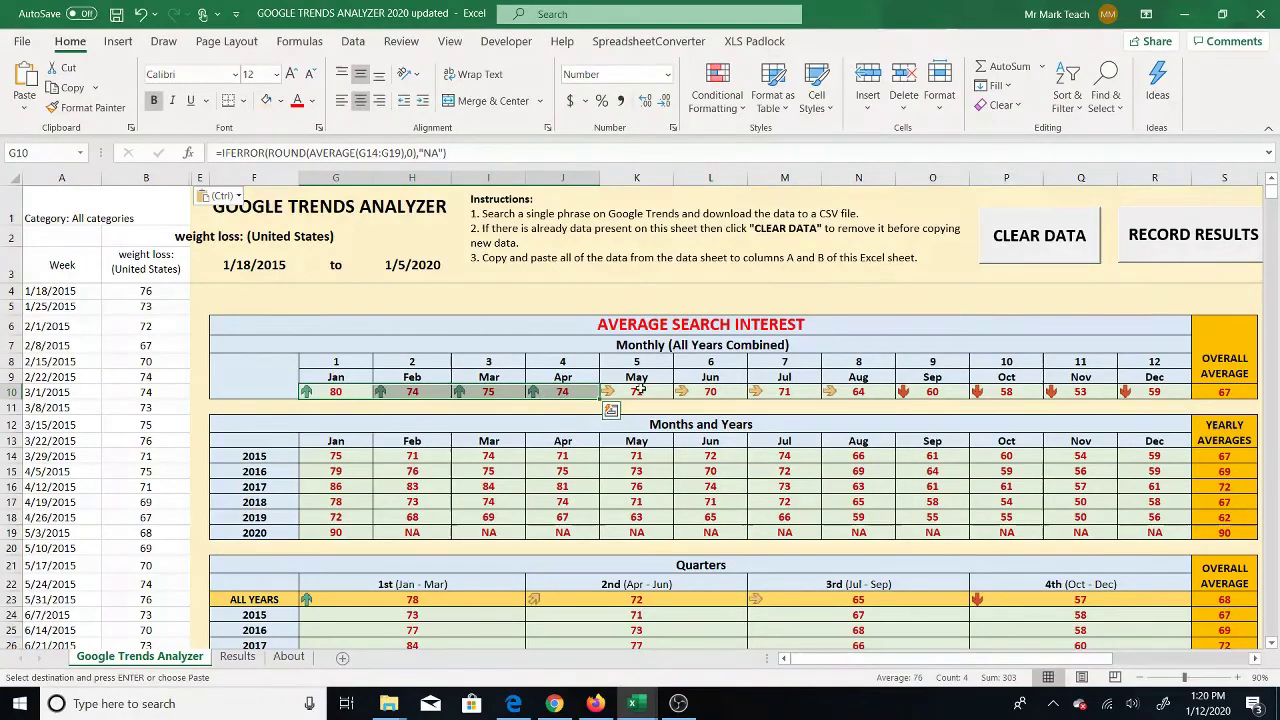
pyautogui.moveTo(615, 392); pyautogui.dragTo(1139, 391)
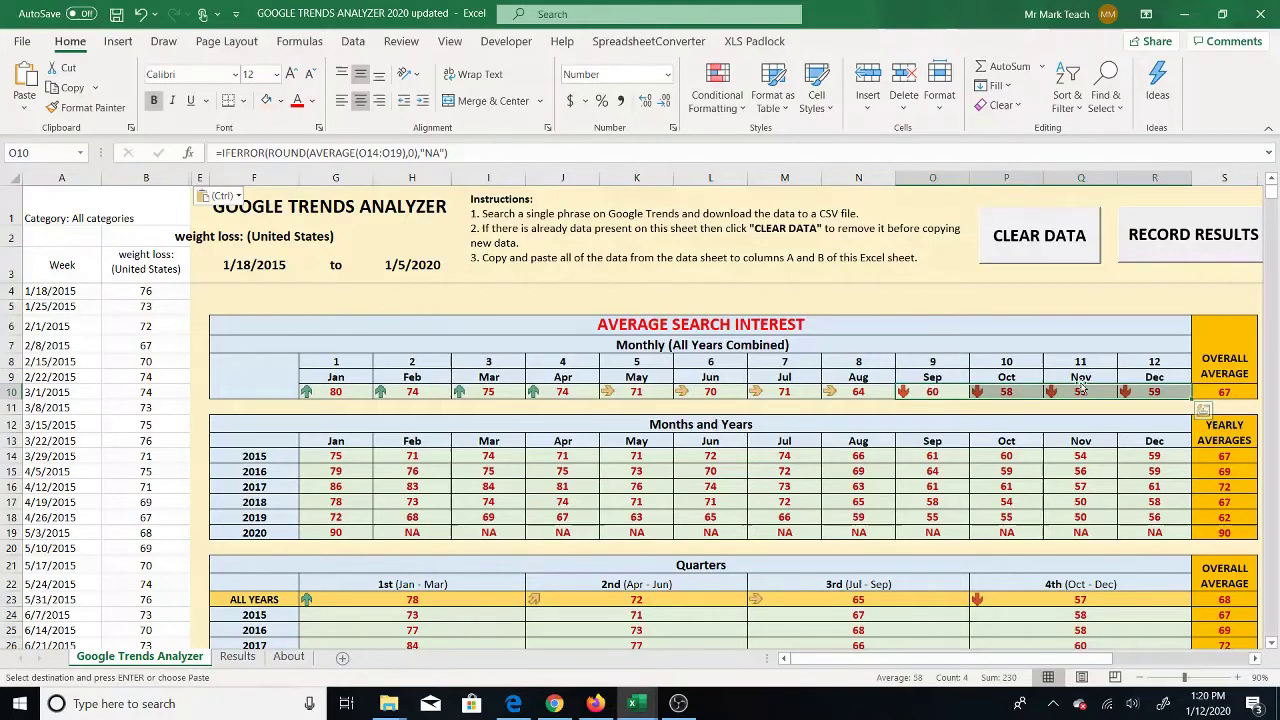
pyautogui.click(1234, 392)
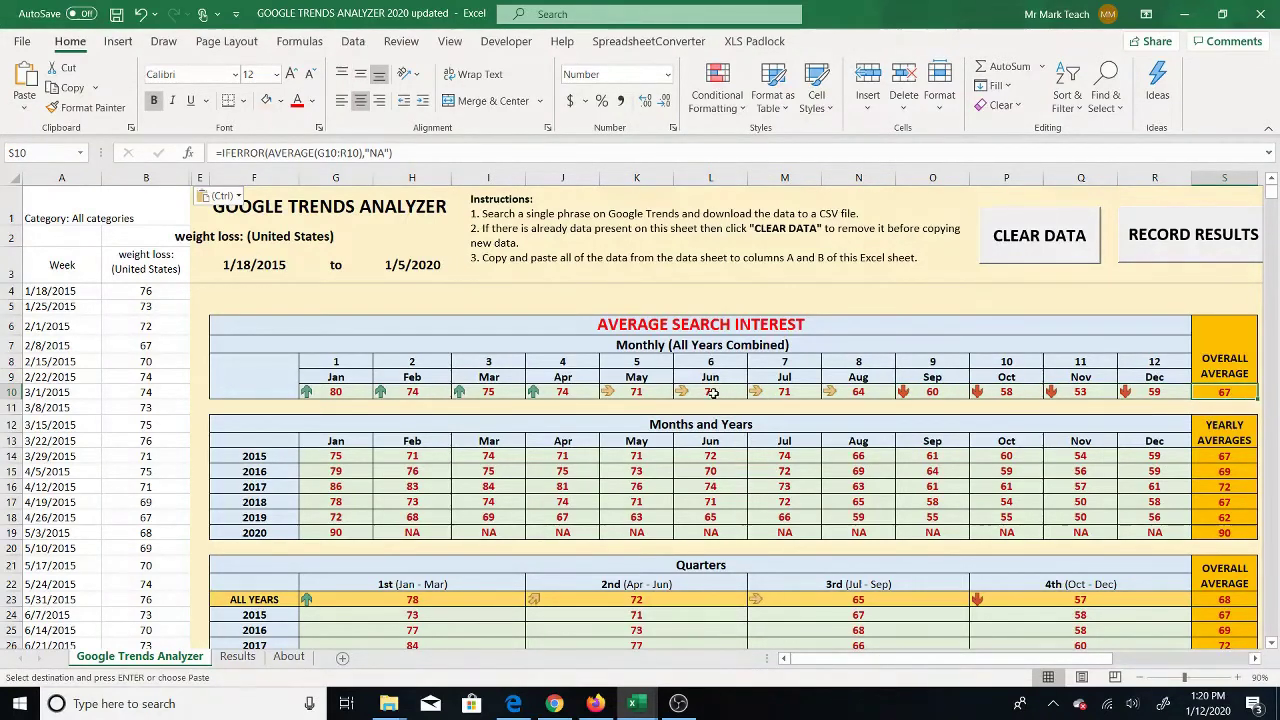
pyautogui.moveTo(336, 391); pyautogui.dragTo(560, 391)
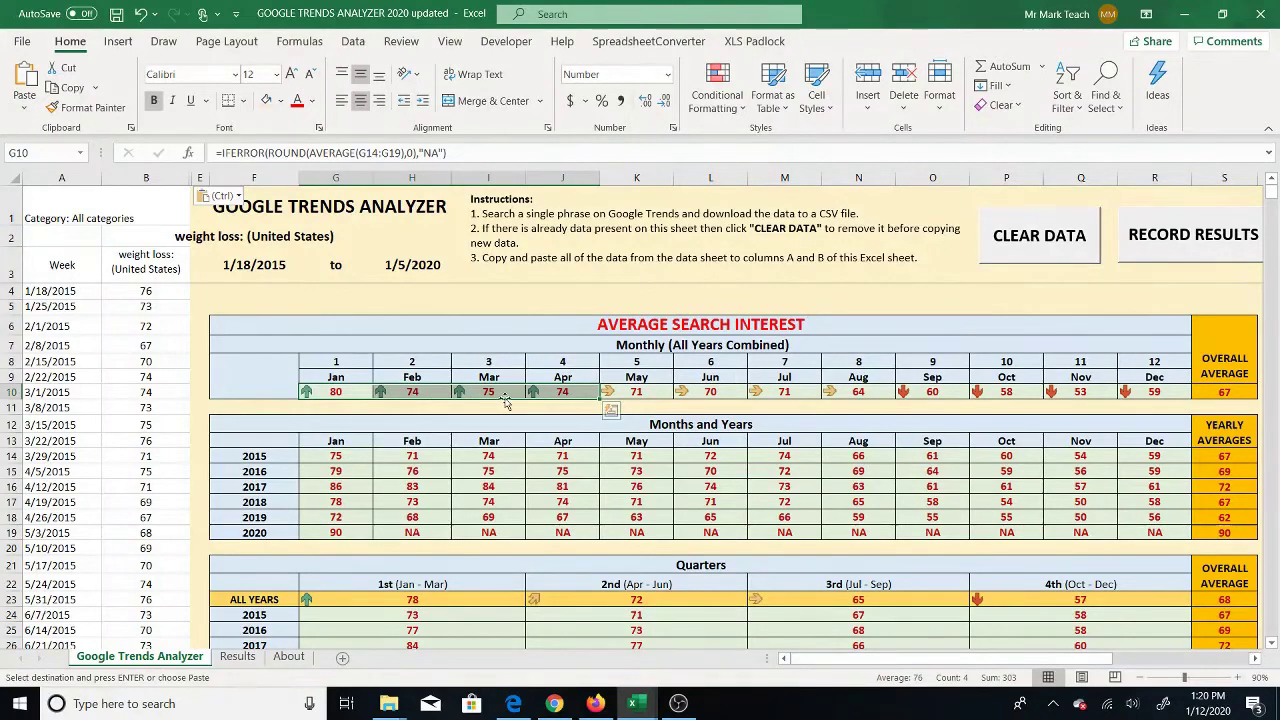
pyautogui.moveTo(642, 393); pyautogui.dragTo(882, 394)
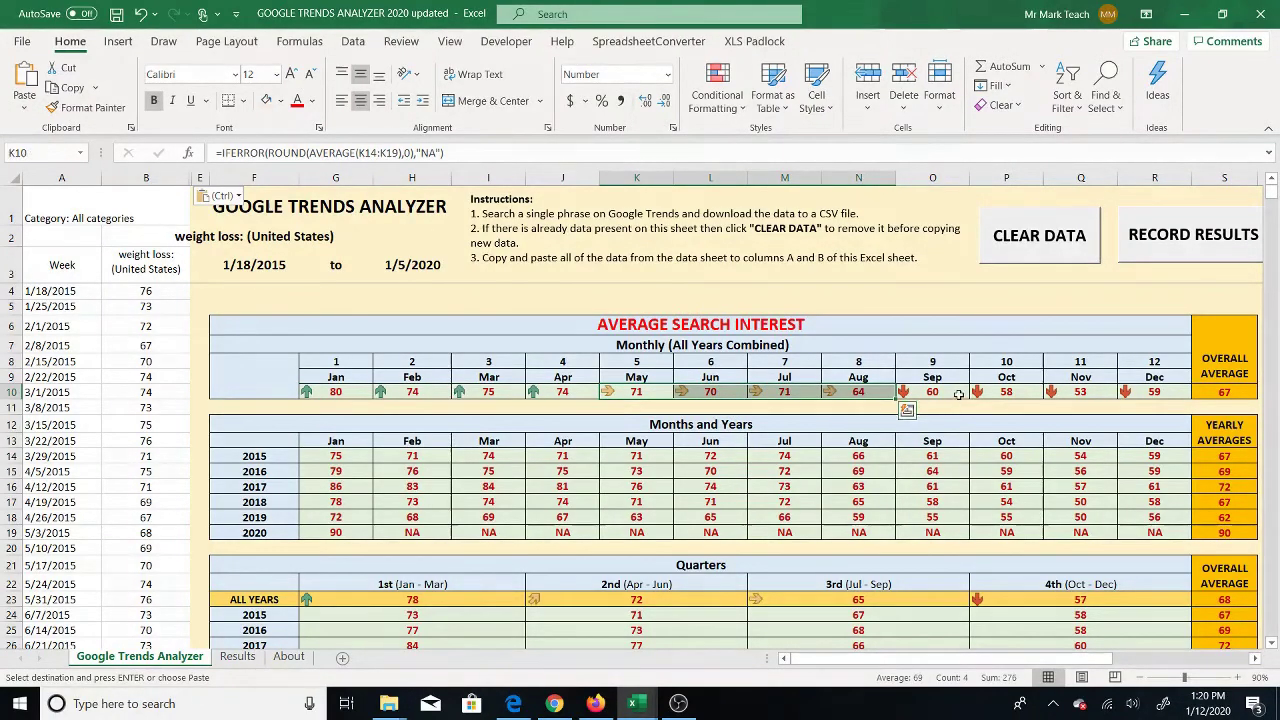
pyautogui.click(932, 393)
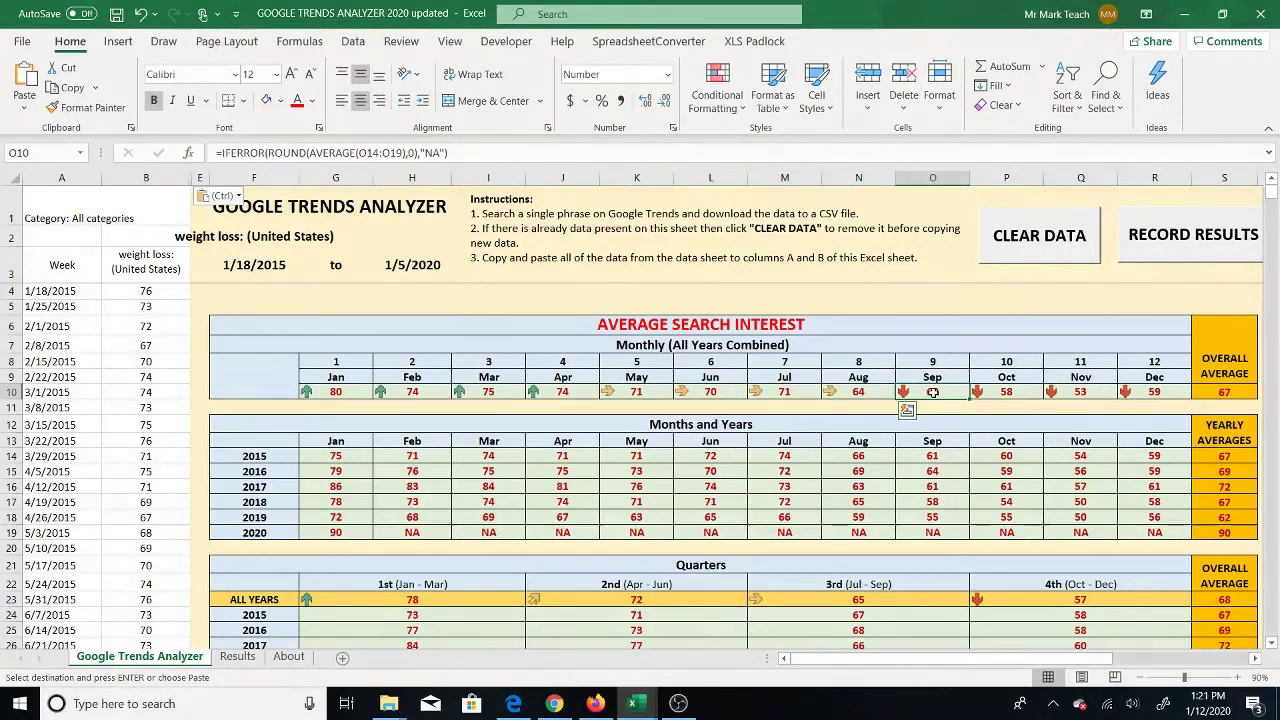
pyautogui.moveTo(932, 393); pyautogui.dragTo(1154, 393)
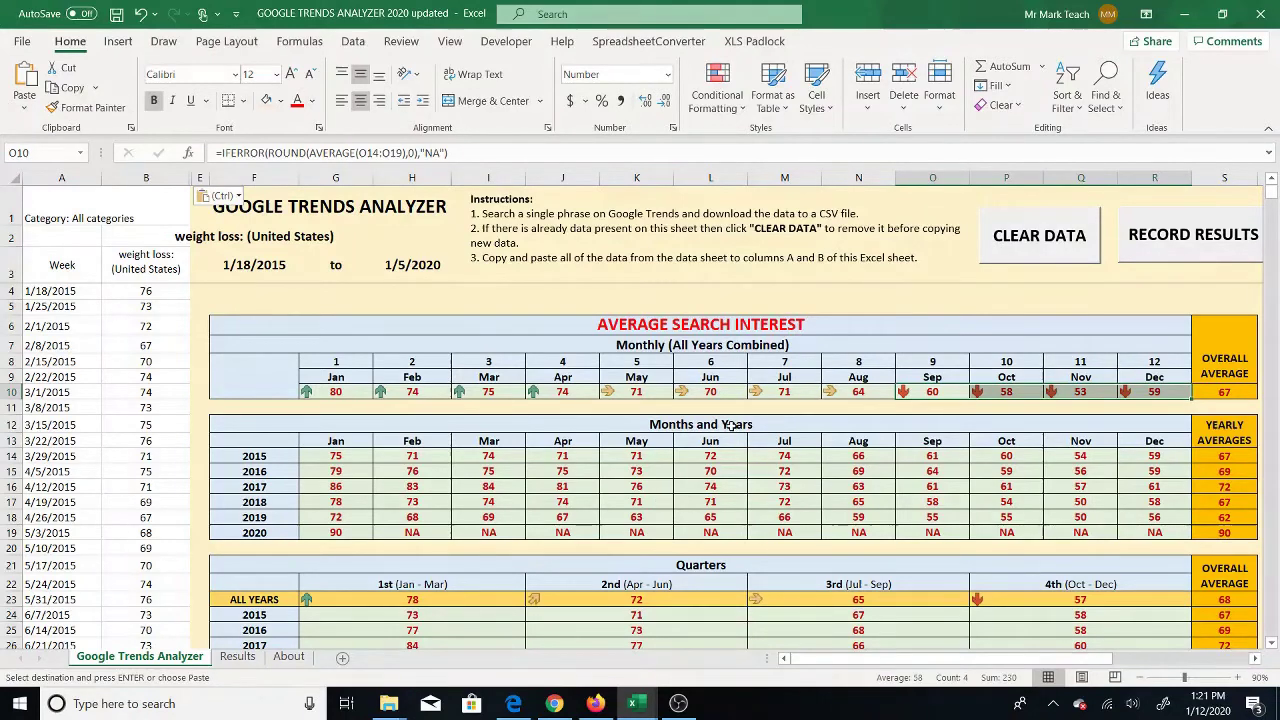
# - Record the weight loss results from the analyzer sheet and check the new record on the Results sheet
pyautogui.click(1077, 343)
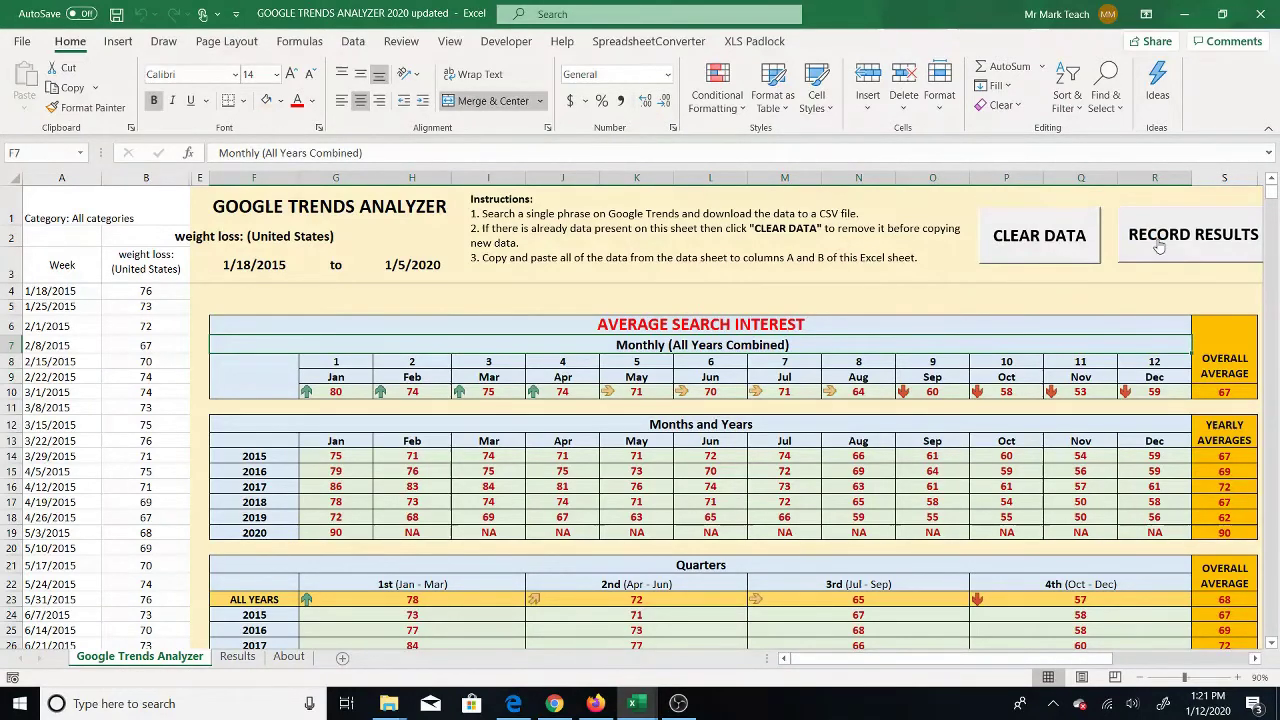
pyautogui.click(233, 662)
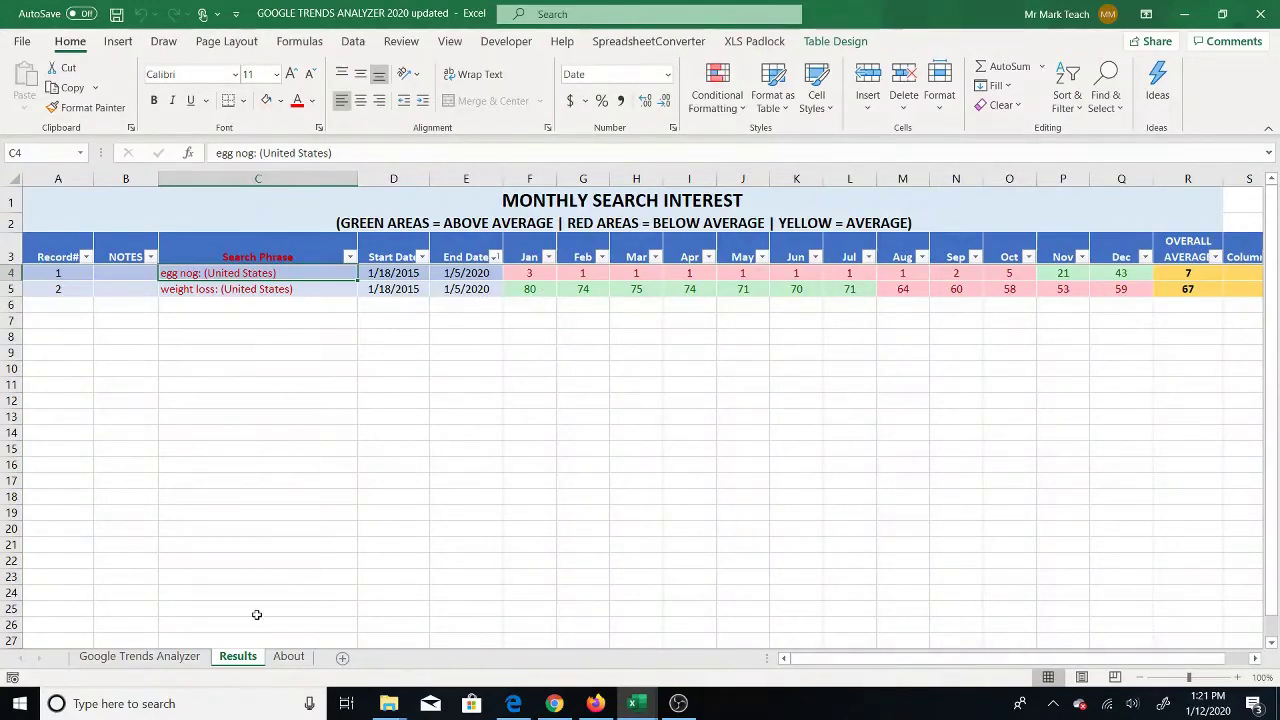
pyautogui.click(166, 657)
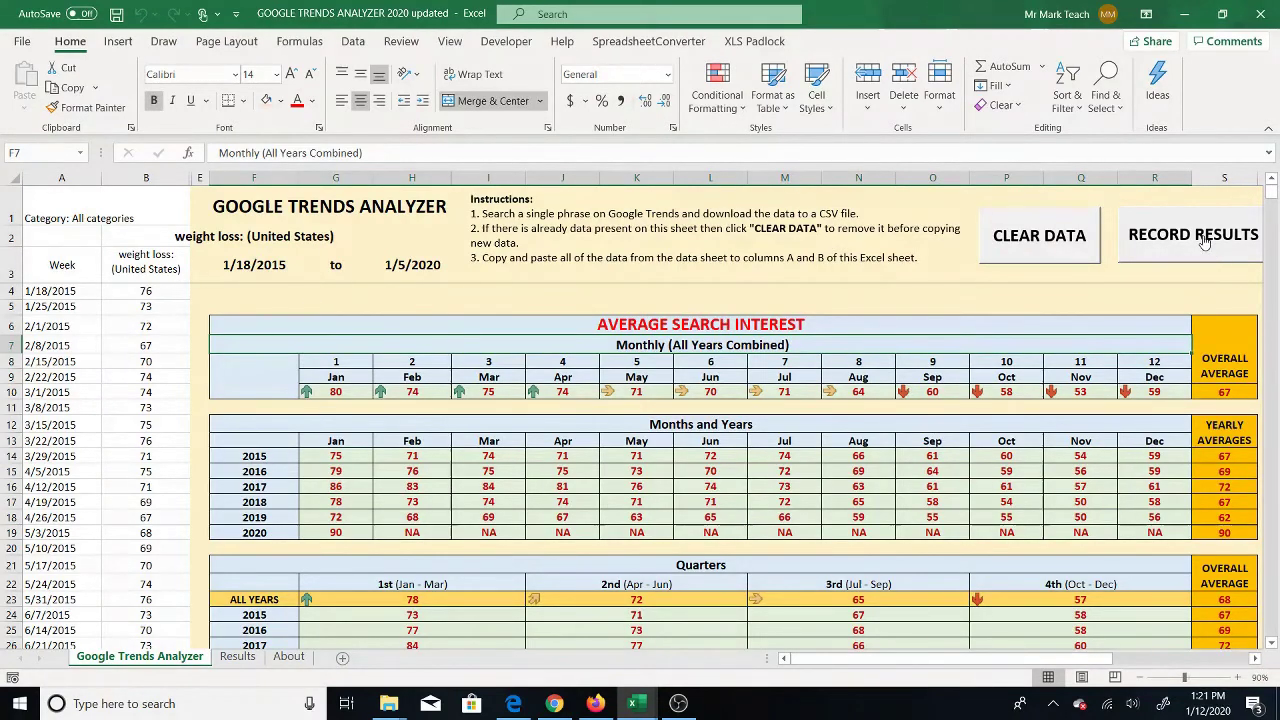
pyautogui.click(237, 657)
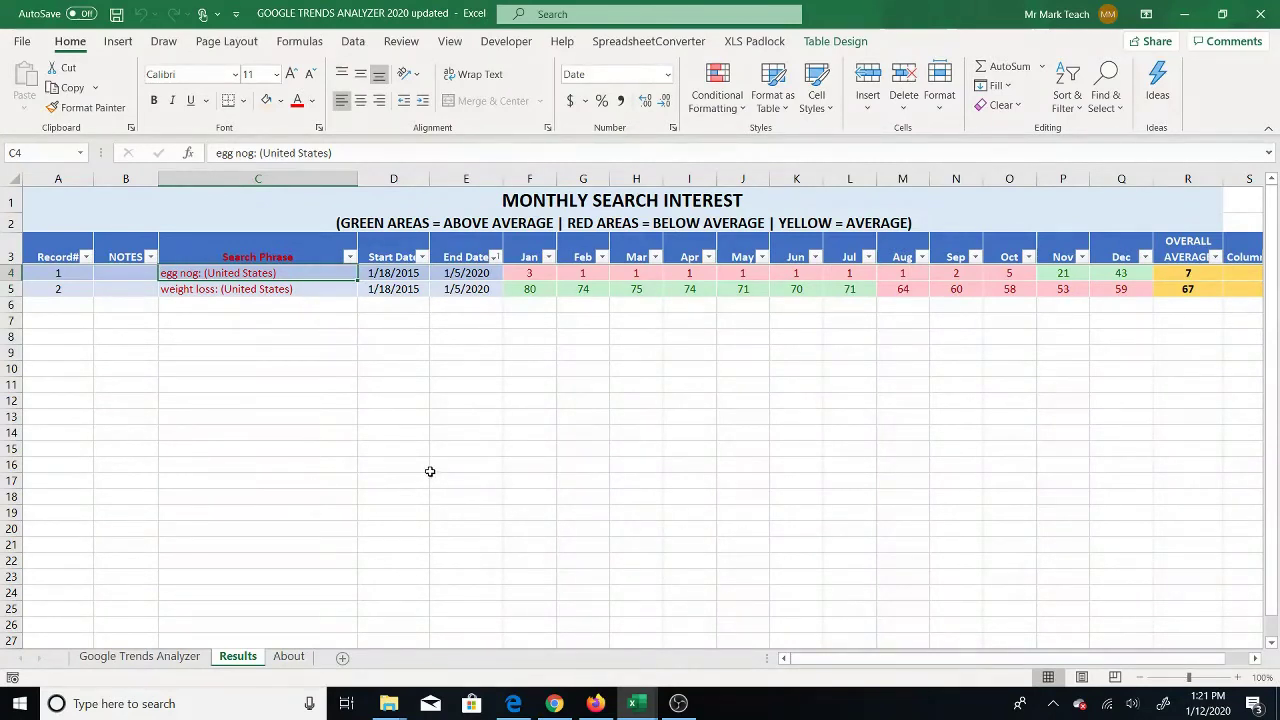
# - Compare the above-average and below-average months of the weight loss and egg nog records on the Results sheet
pyautogui.click(540, 288)
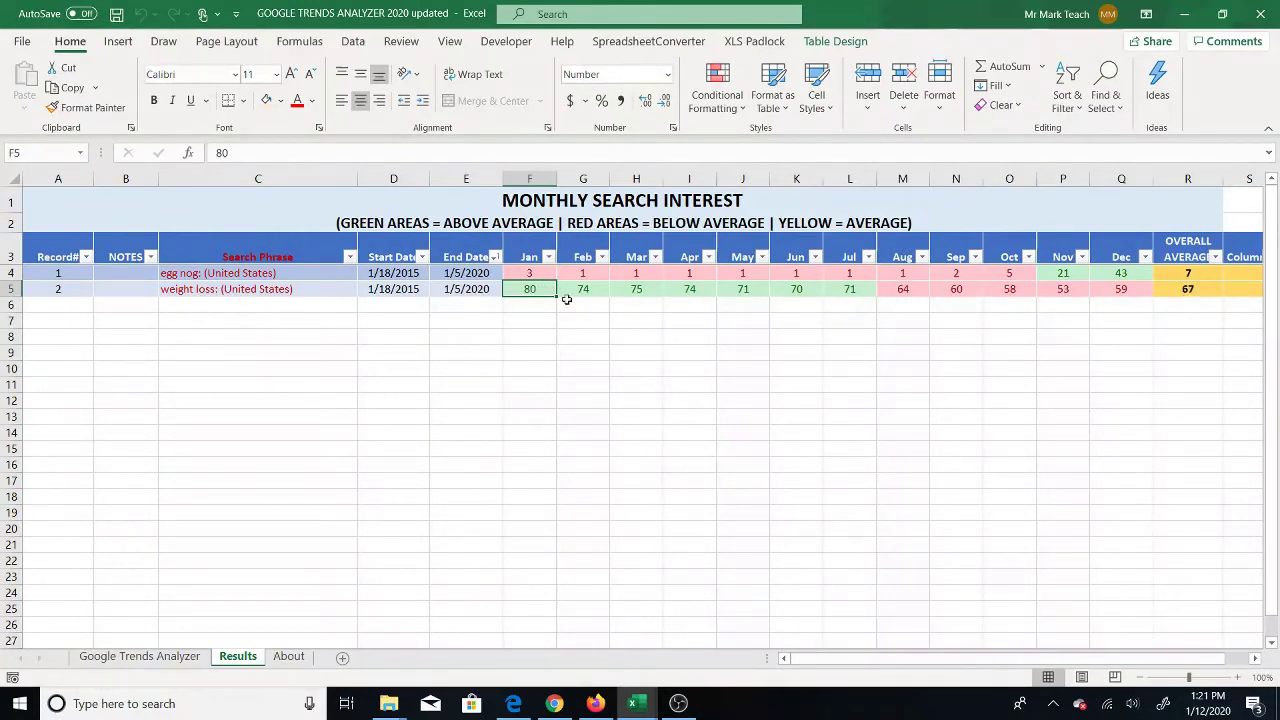
pyautogui.moveTo(537, 289); pyautogui.dragTo(1103, 289)
pyautogui.click(814, 289)
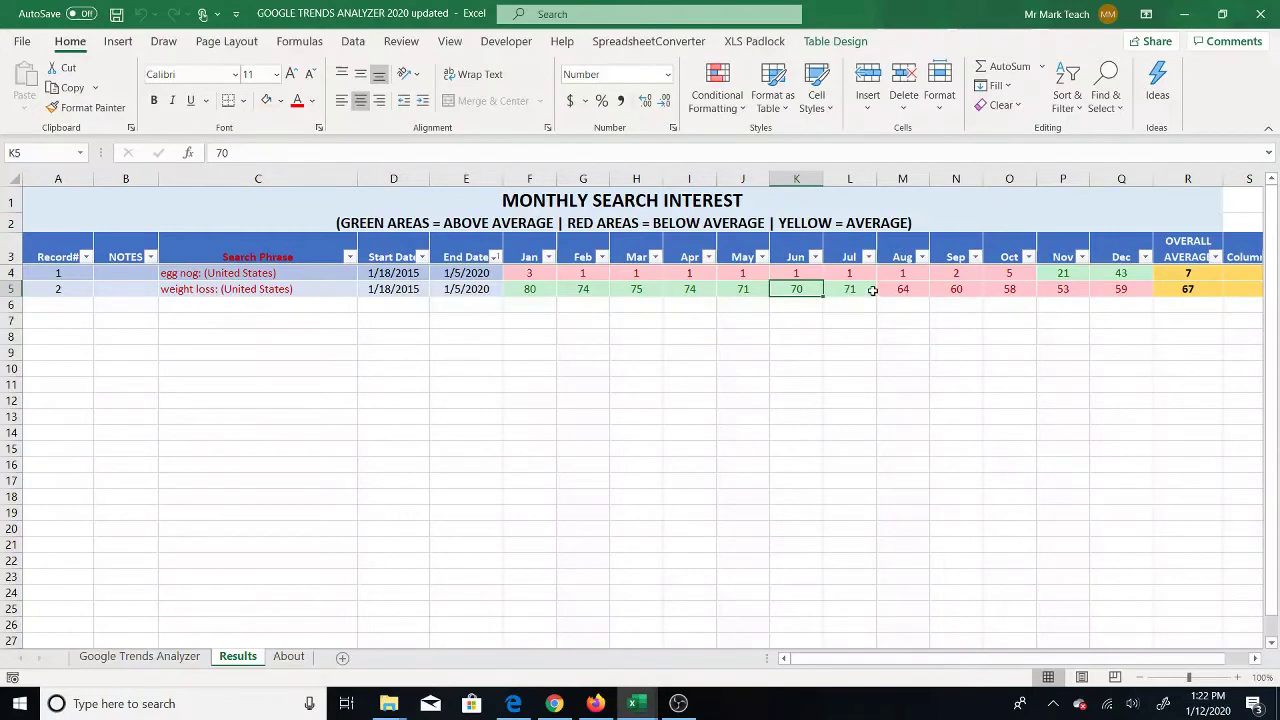
pyautogui.moveTo(529, 289); pyautogui.dragTo(851, 289)
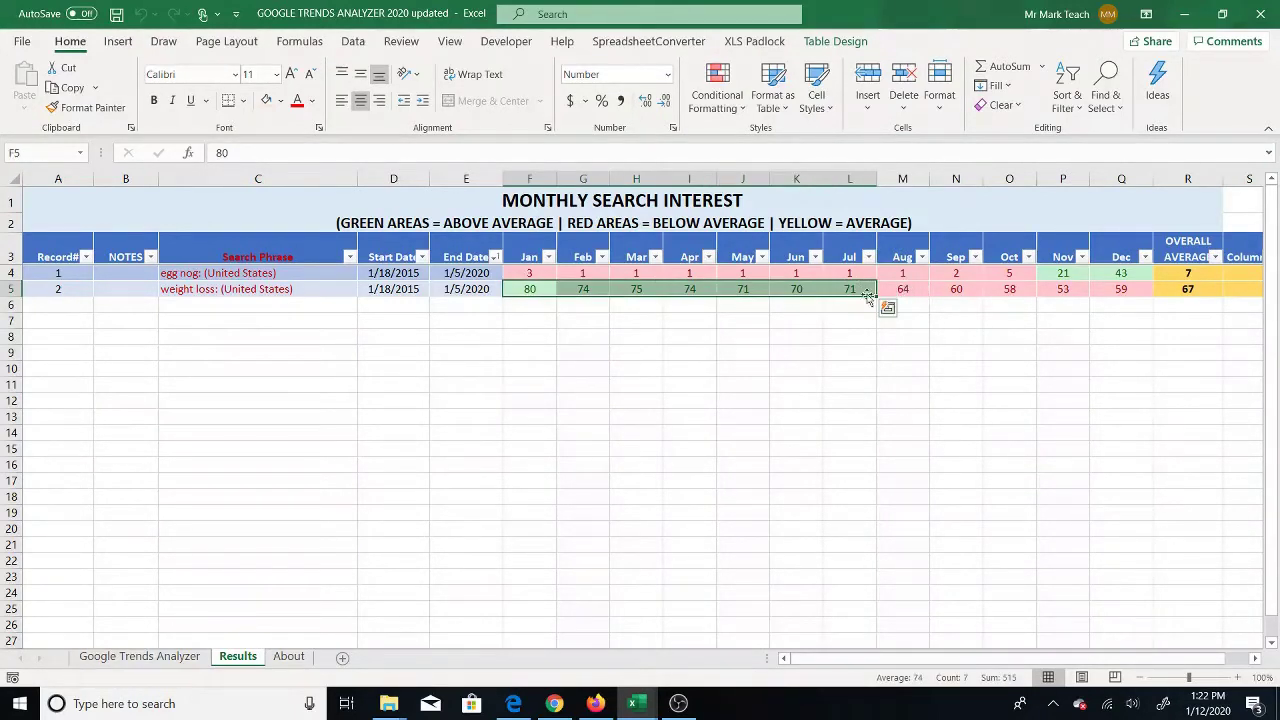
pyautogui.moveTo(912, 289); pyautogui.dragTo(955, 291)
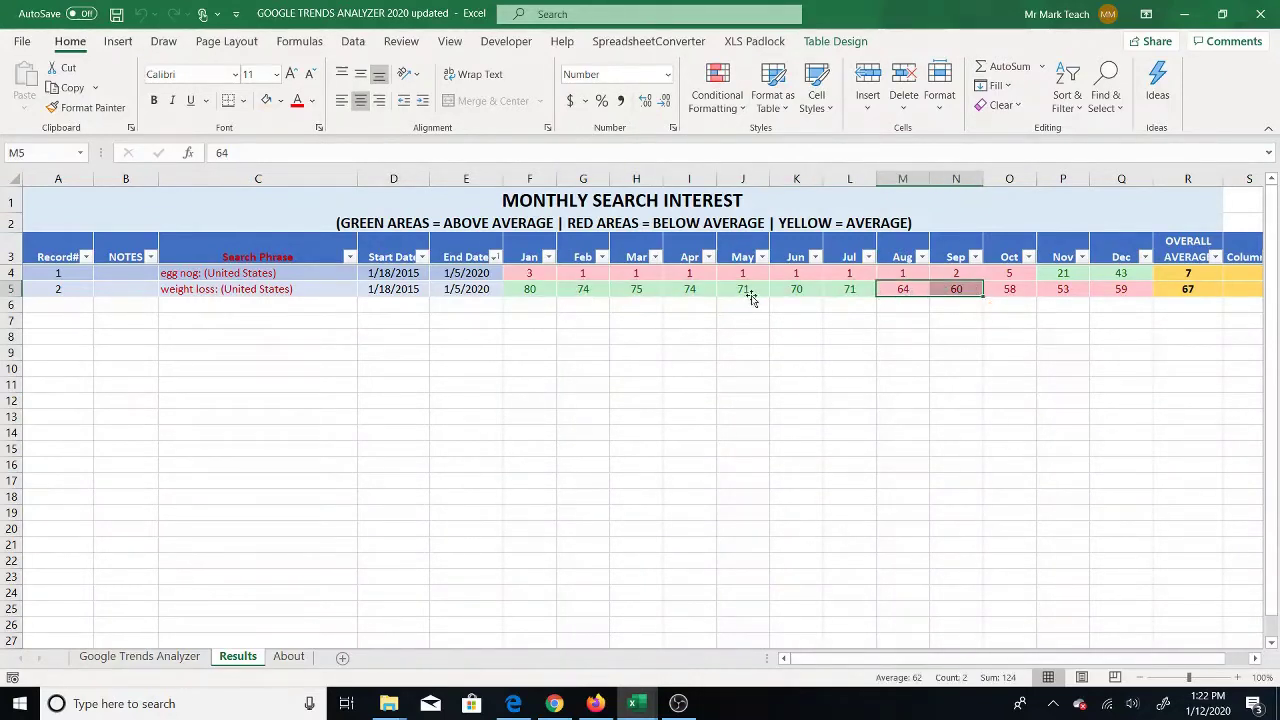
pyautogui.click(535, 289)
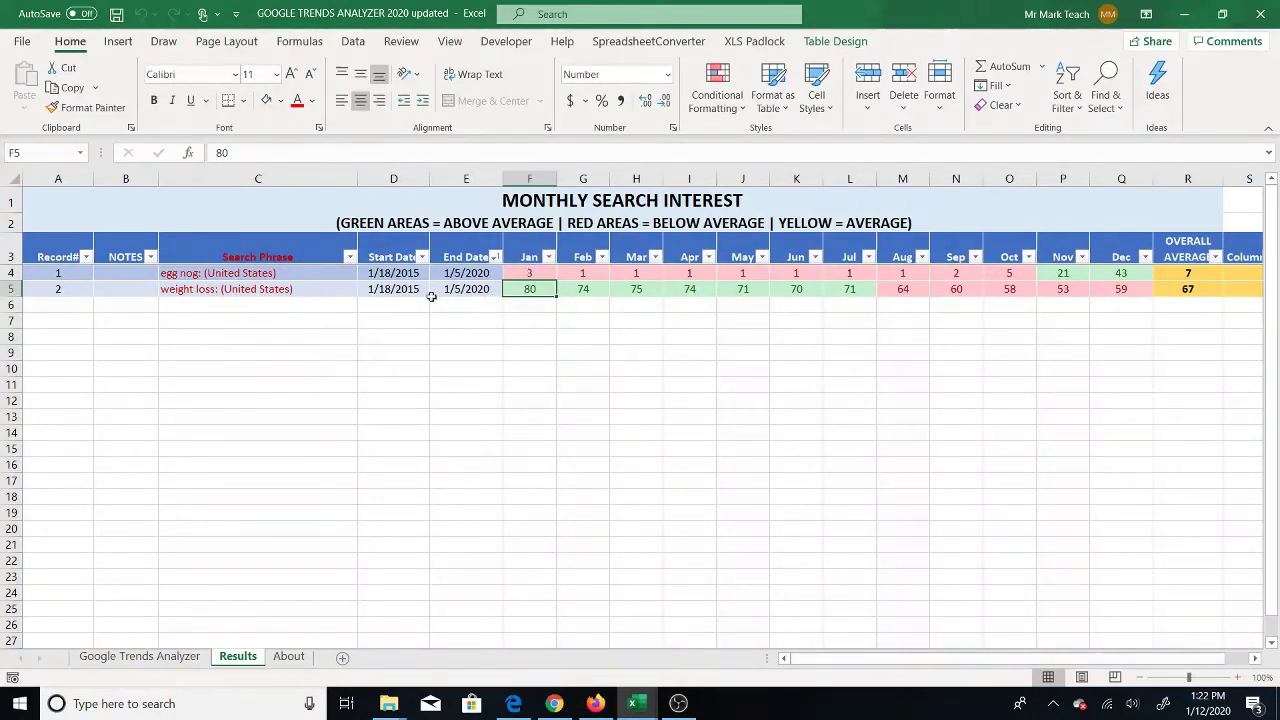
pyautogui.moveTo(530, 289); pyautogui.dragTo(844, 289)
pyautogui.click(1070, 275)
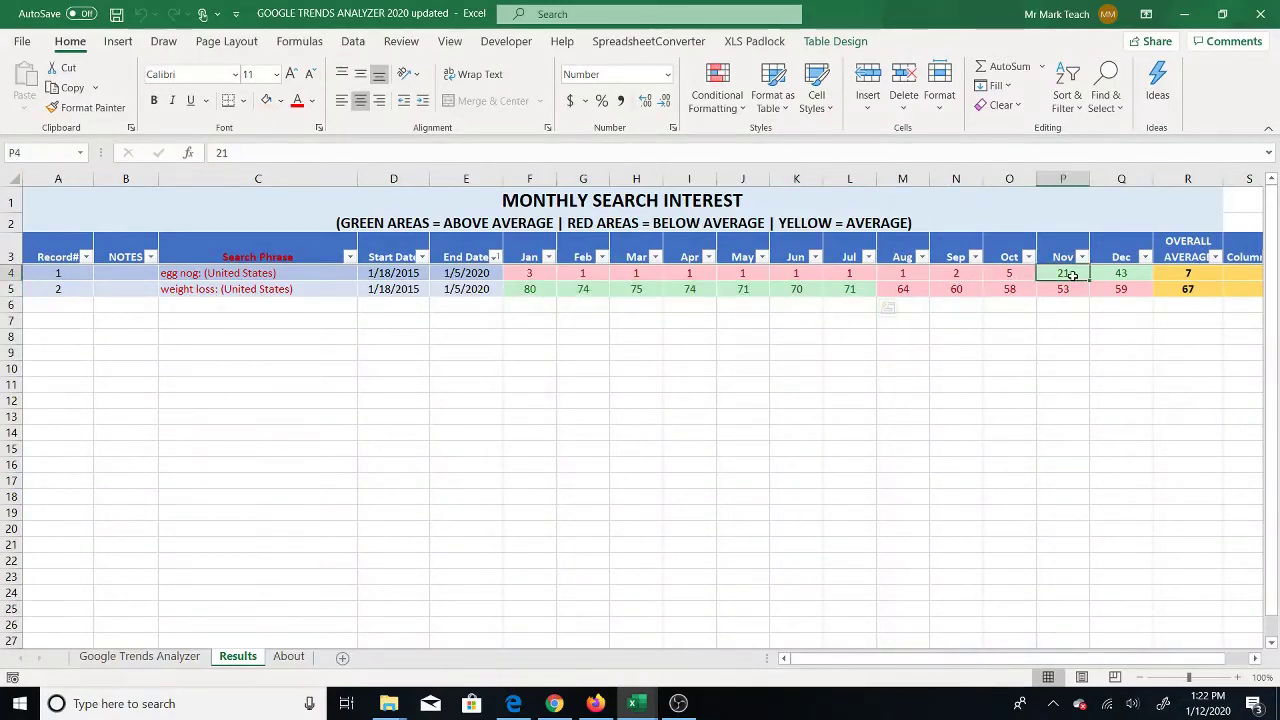
pyautogui.moveTo(1070, 275); pyautogui.dragTo(1104, 273)
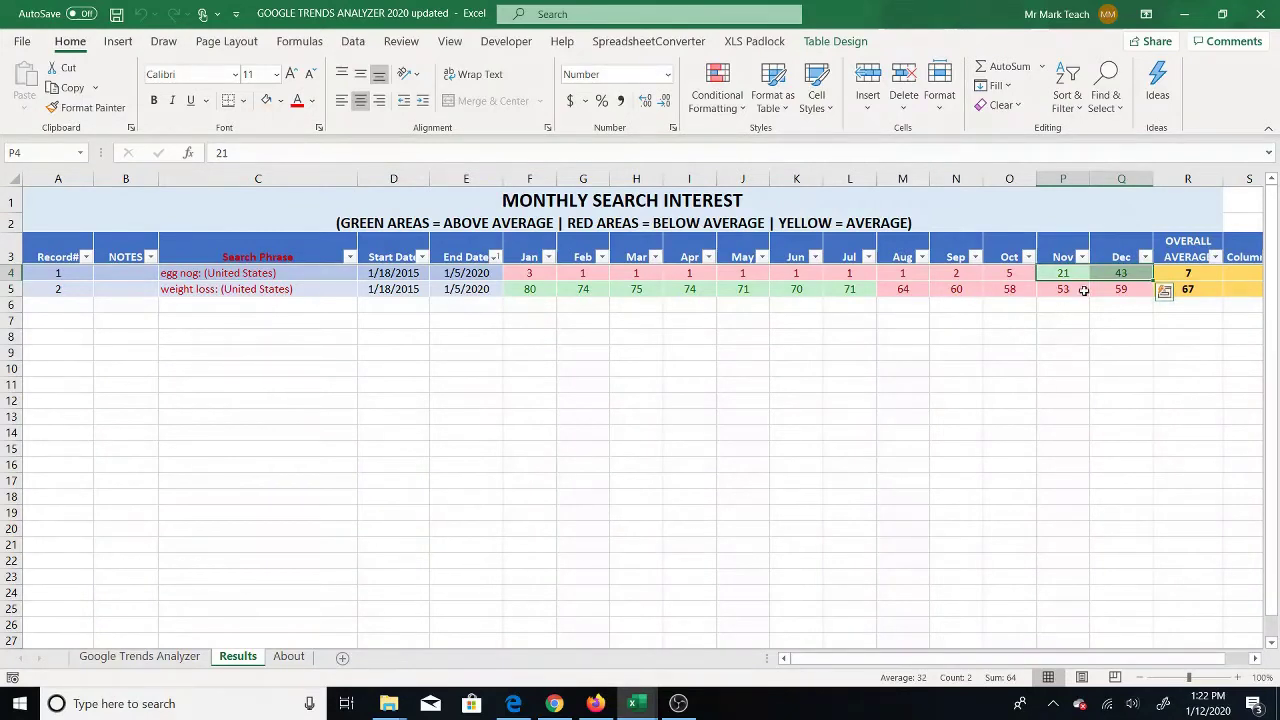
pyautogui.moveTo(1067, 277); pyautogui.dragTo(1100, 273)
pyautogui.moveTo(521, 298); pyautogui.dragTo(838, 290)
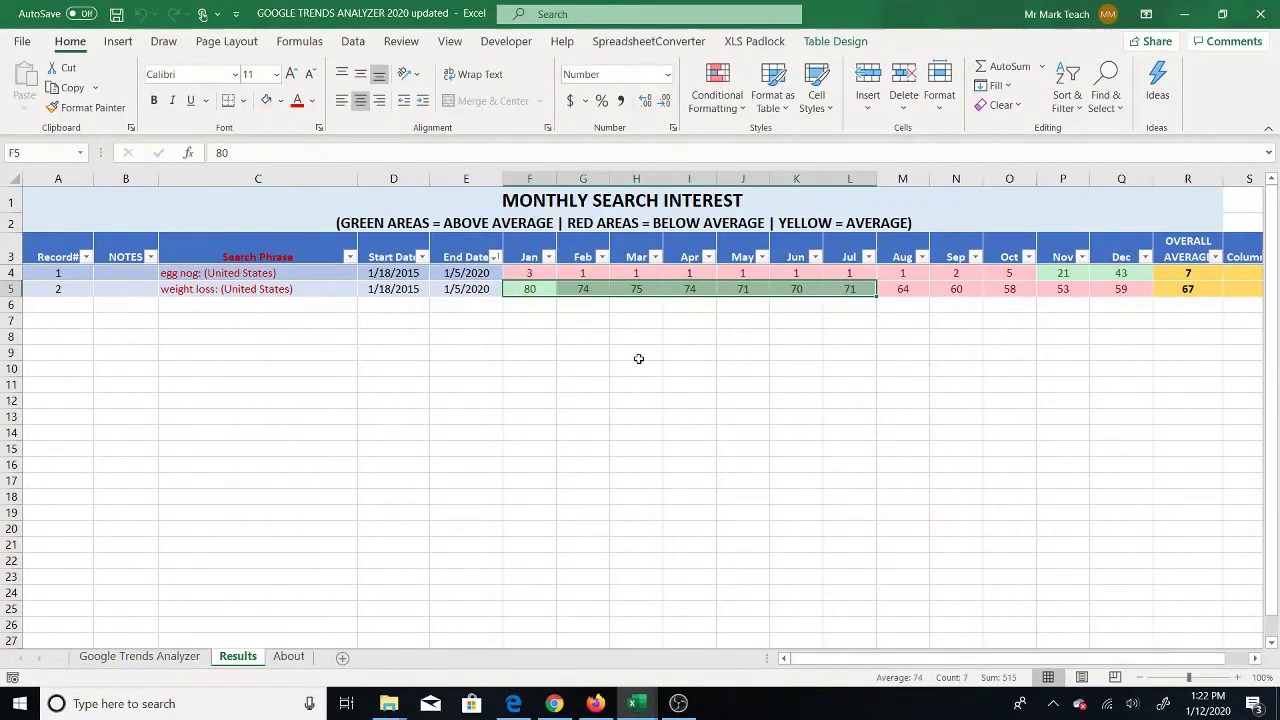
# - Filter the Jan column of the Results table by the green cell color to show only above-average records
pyautogui.click(536, 257)
pyautogui.click(548, 258)
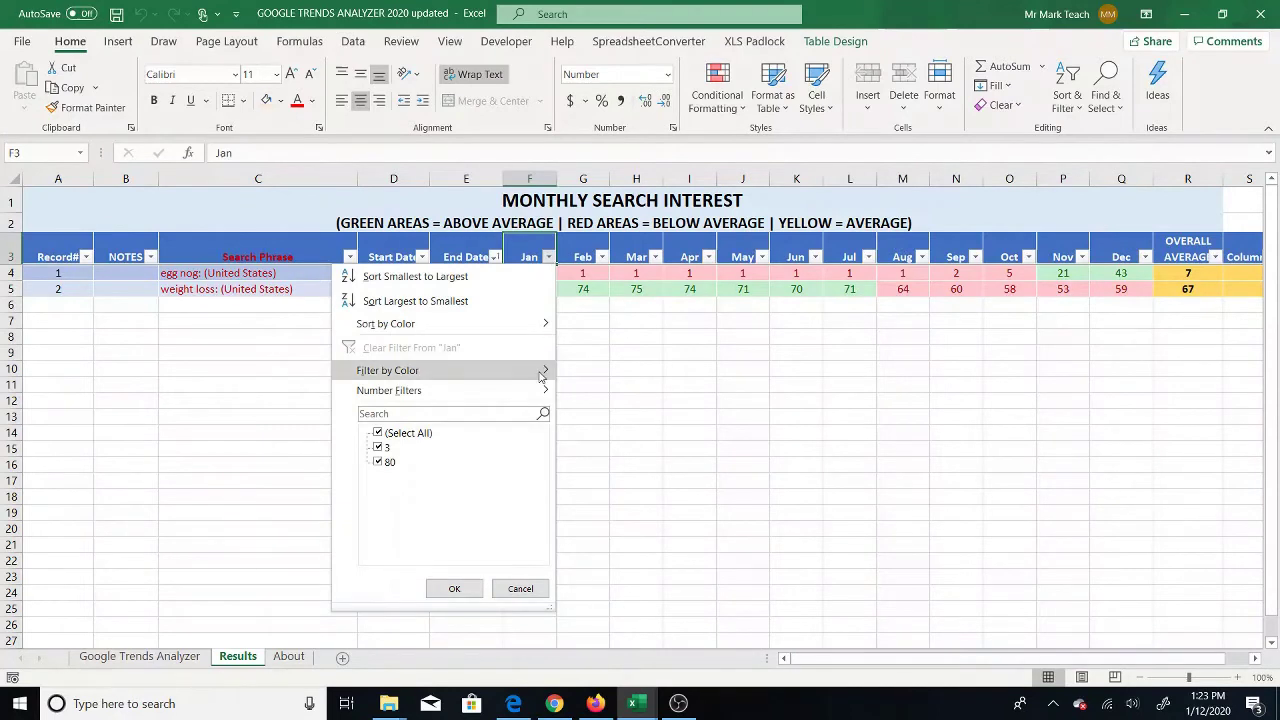
pyautogui.moveTo(543, 372)
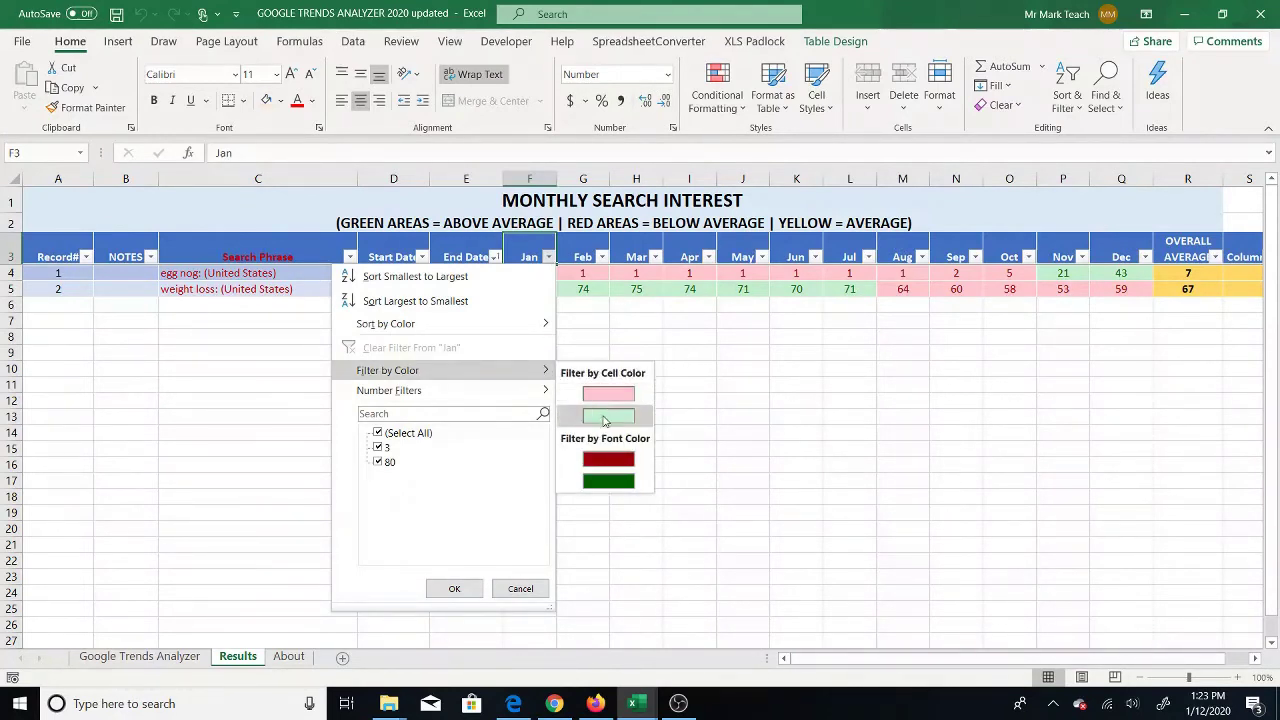
pyautogui.click(608, 413)
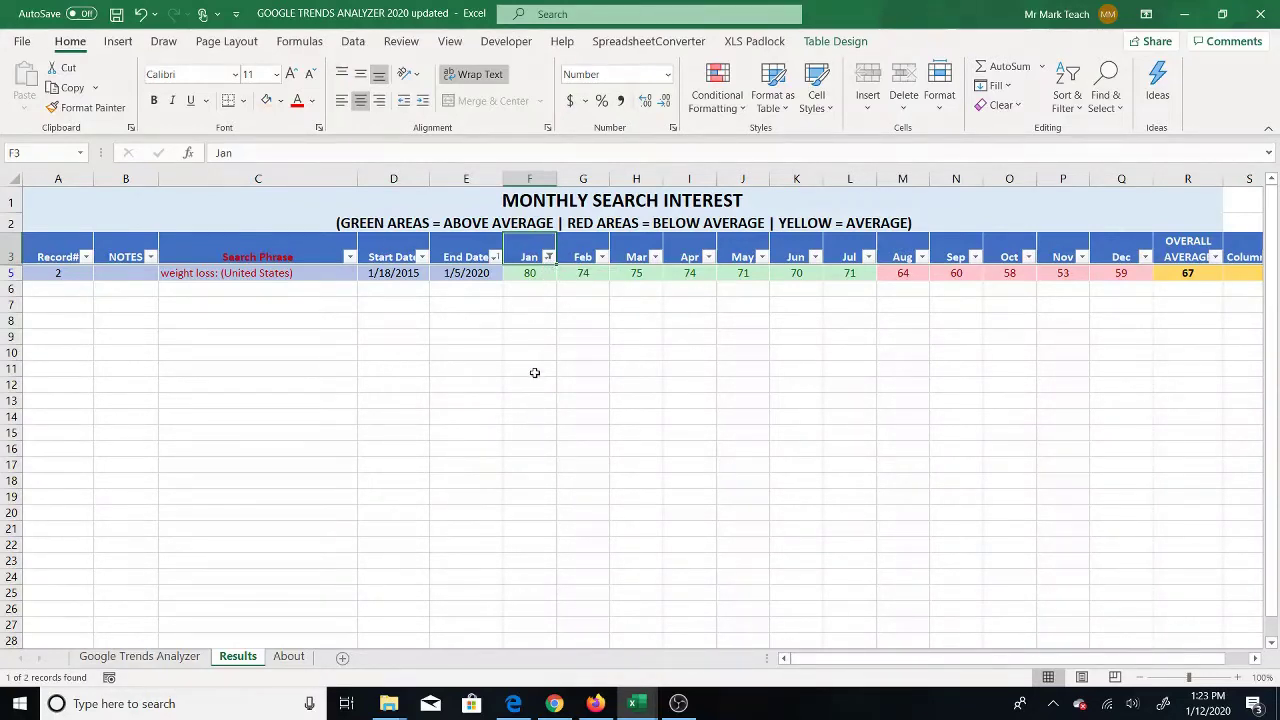
# - Clear the color filter from the Jan column of the Results table
pyautogui.click(548, 257)
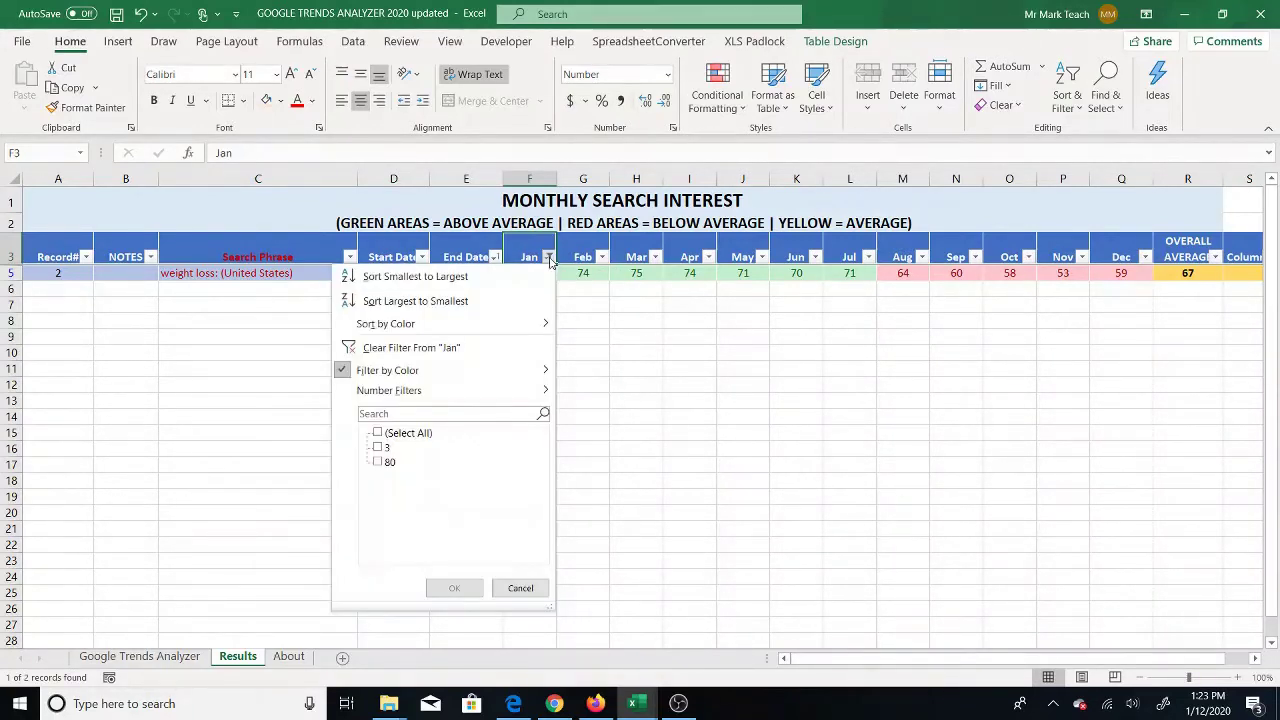
pyautogui.moveTo(540, 379)
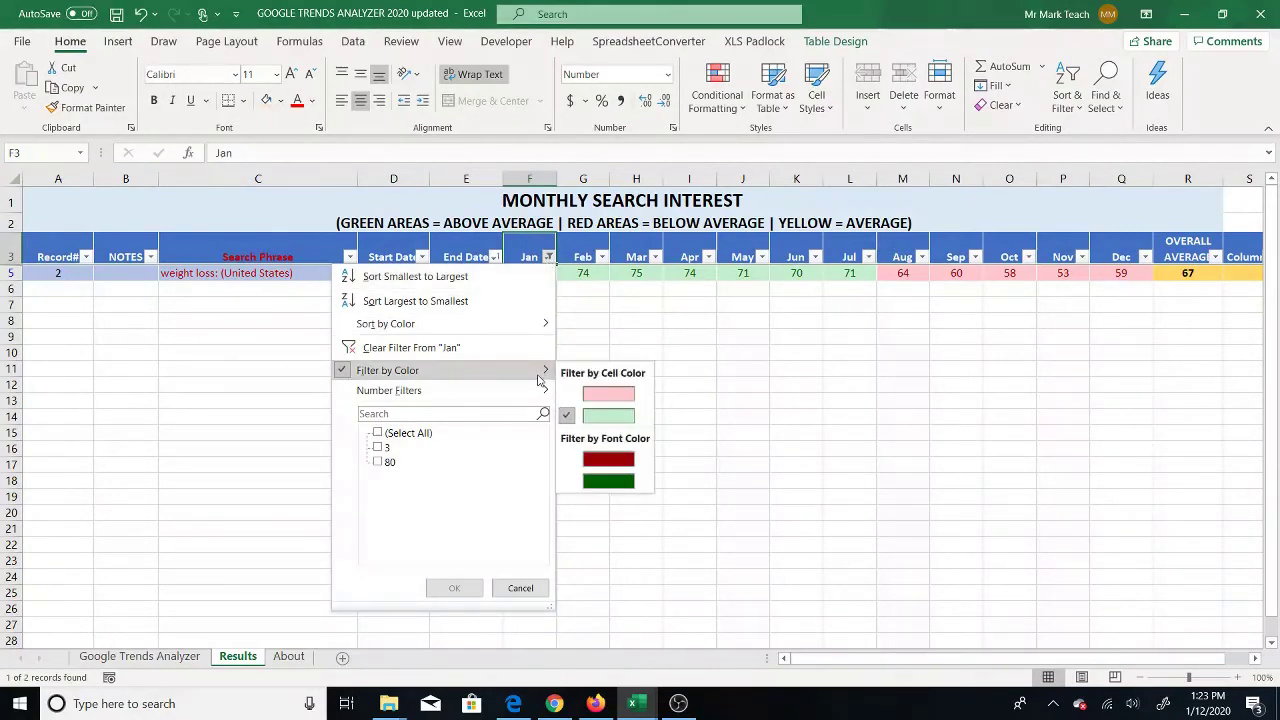
pyautogui.click(437, 350)
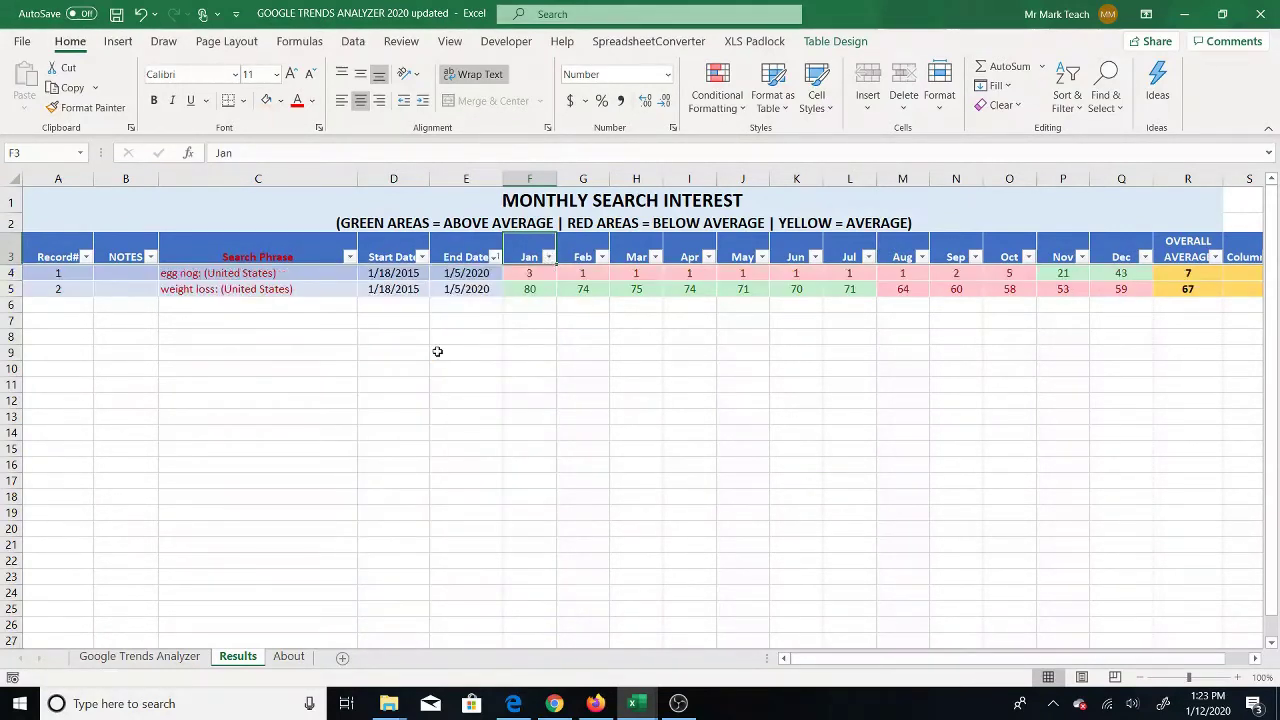
pyautogui.click(550, 261)
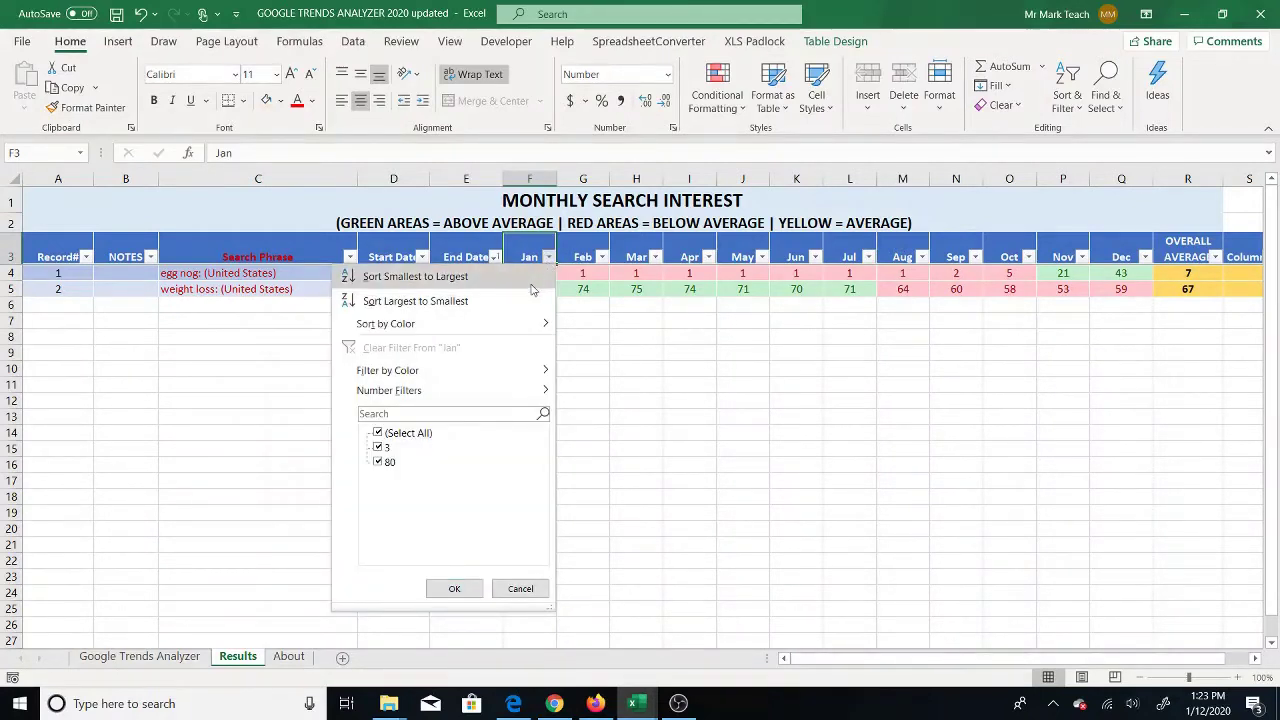
pyautogui.moveTo(527, 331)
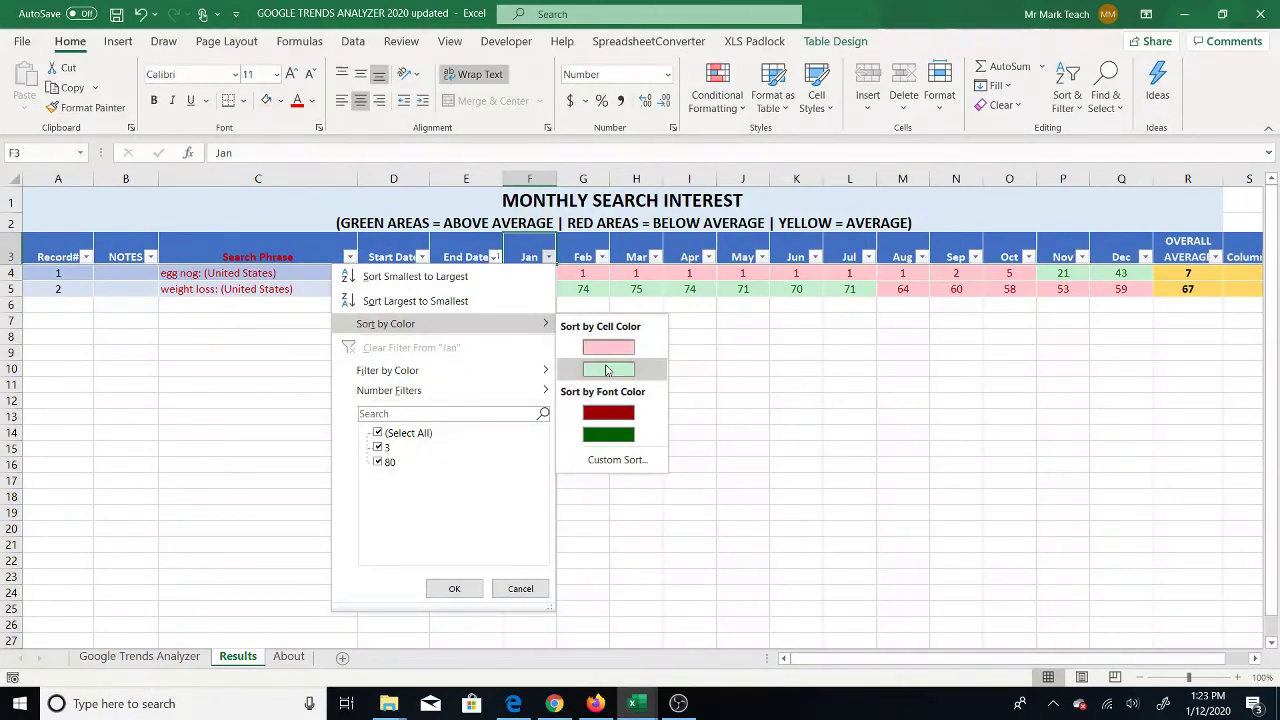
pyautogui.moveTo(520, 376)
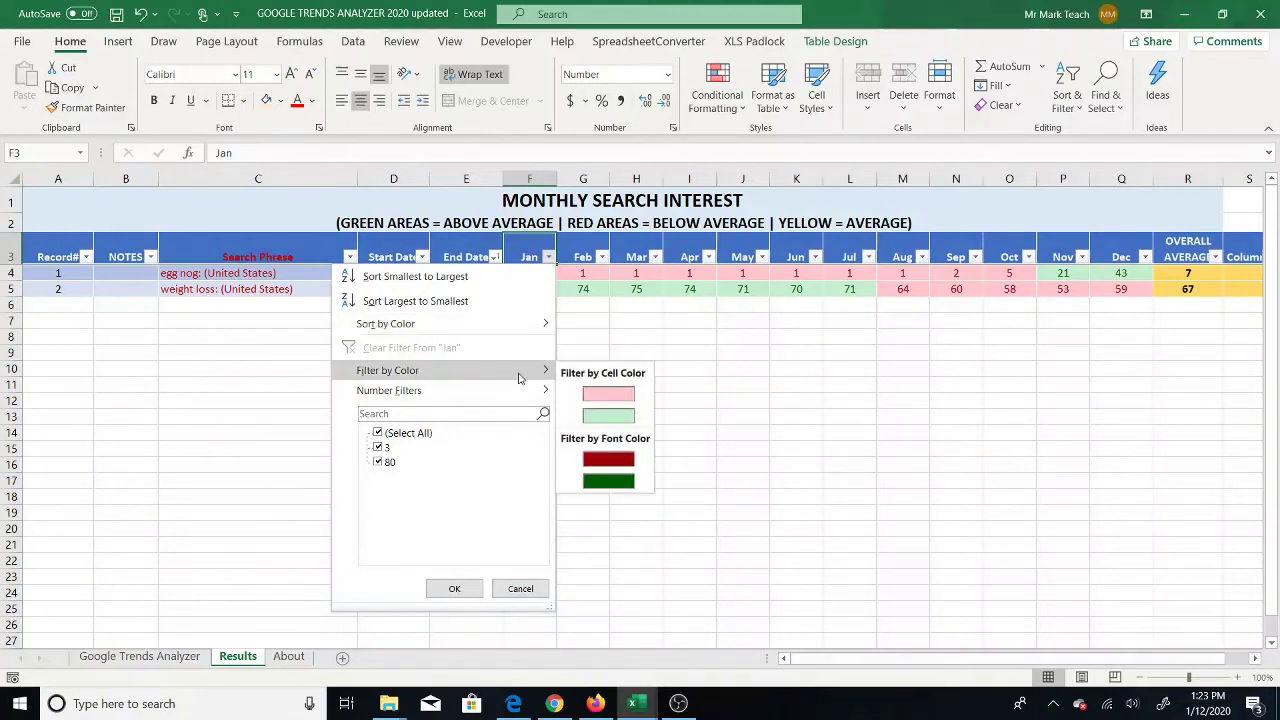
pyautogui.click(709, 360)
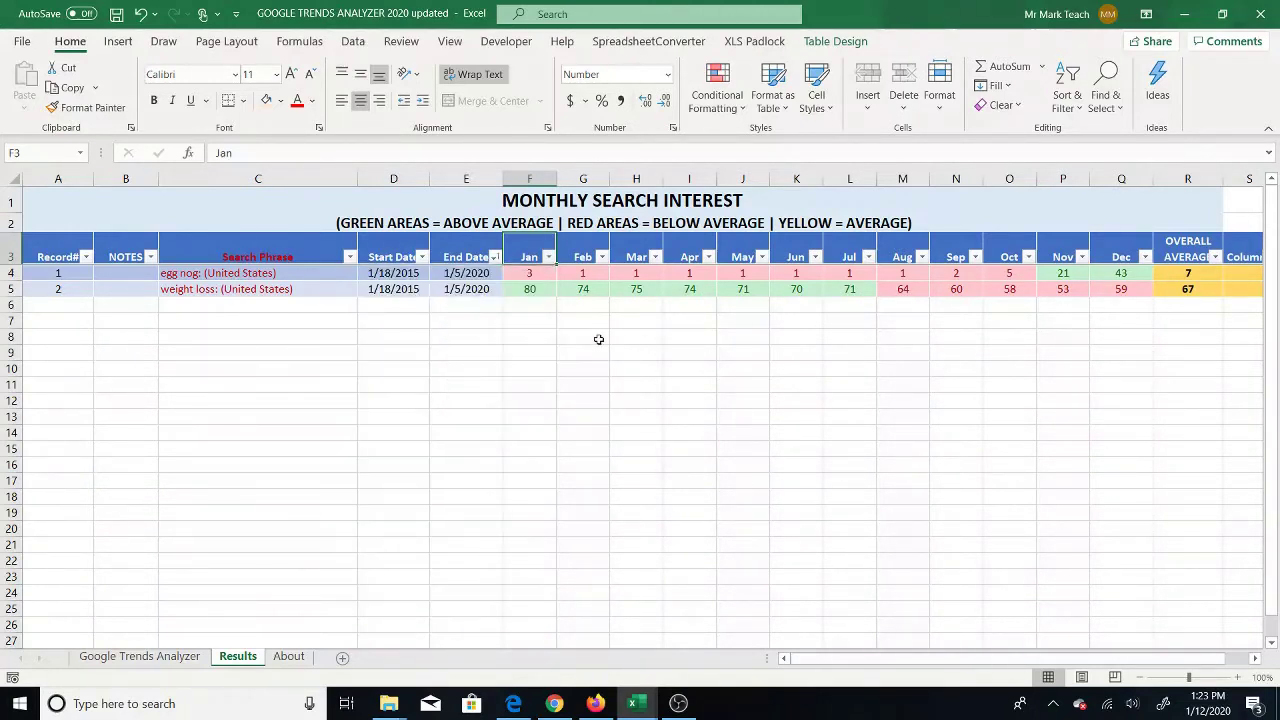
pyautogui.click(542, 277)
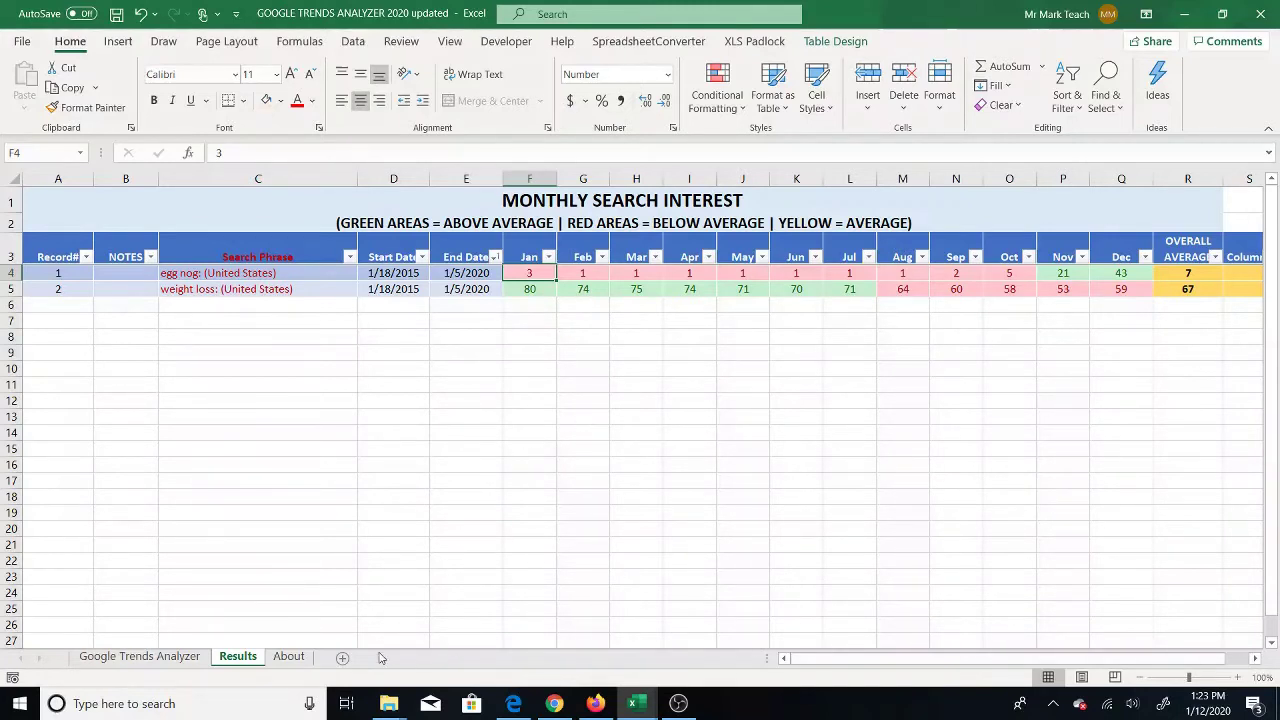
pyautogui.click(186, 665)
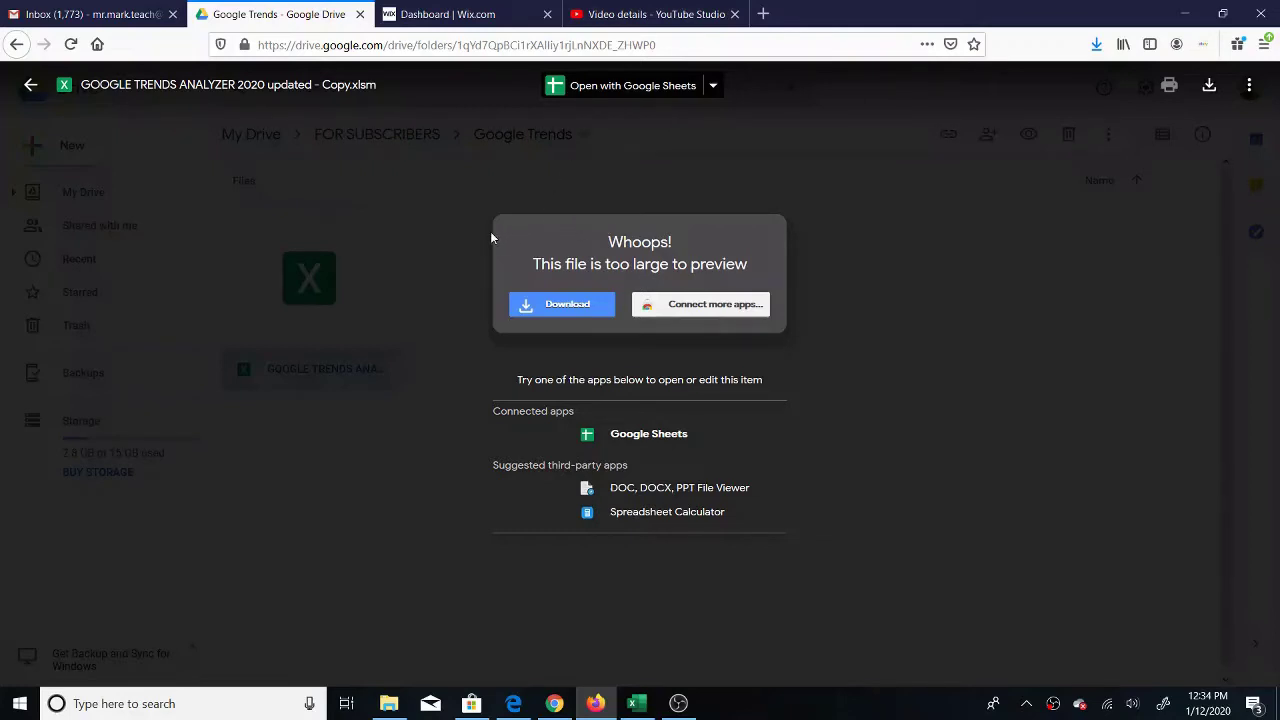
# - Download GOOGLE TRENDS ANALYZER 2020 updated - Copy.xlsm from Google Drive and open it in Excel with editing enabled
pyautogui.click(560, 306)
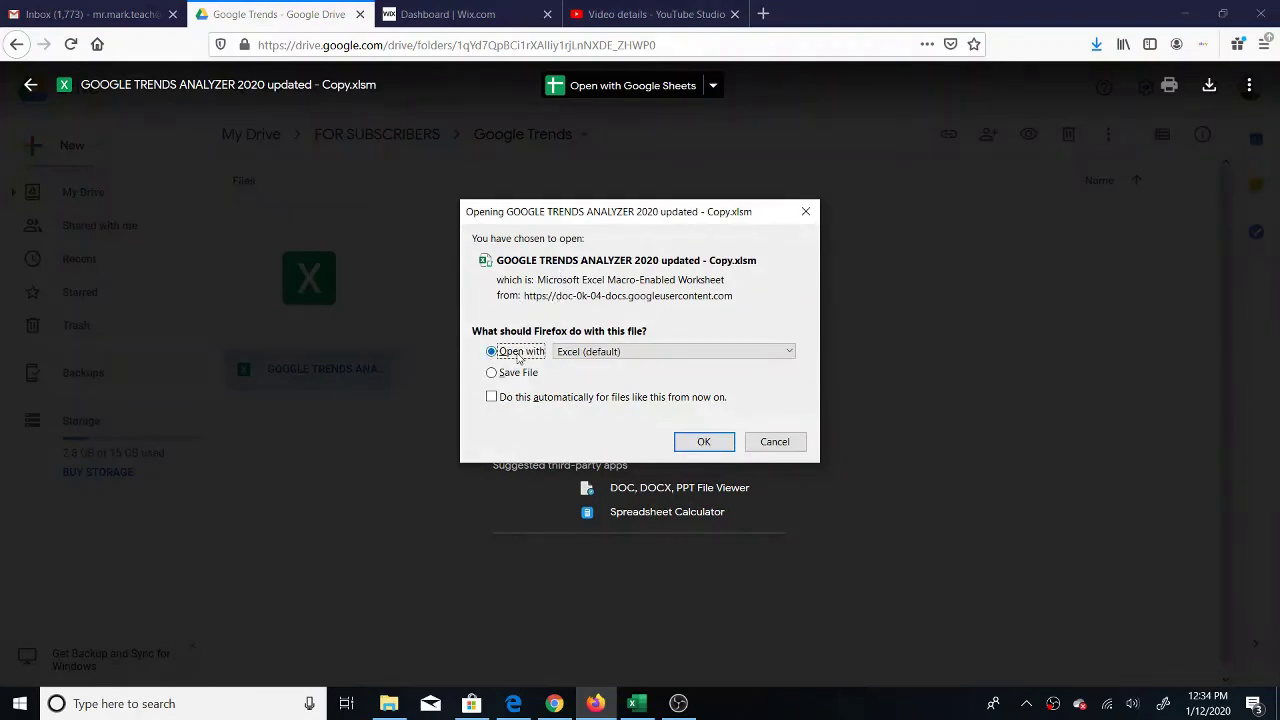
pyautogui.click(695, 442)
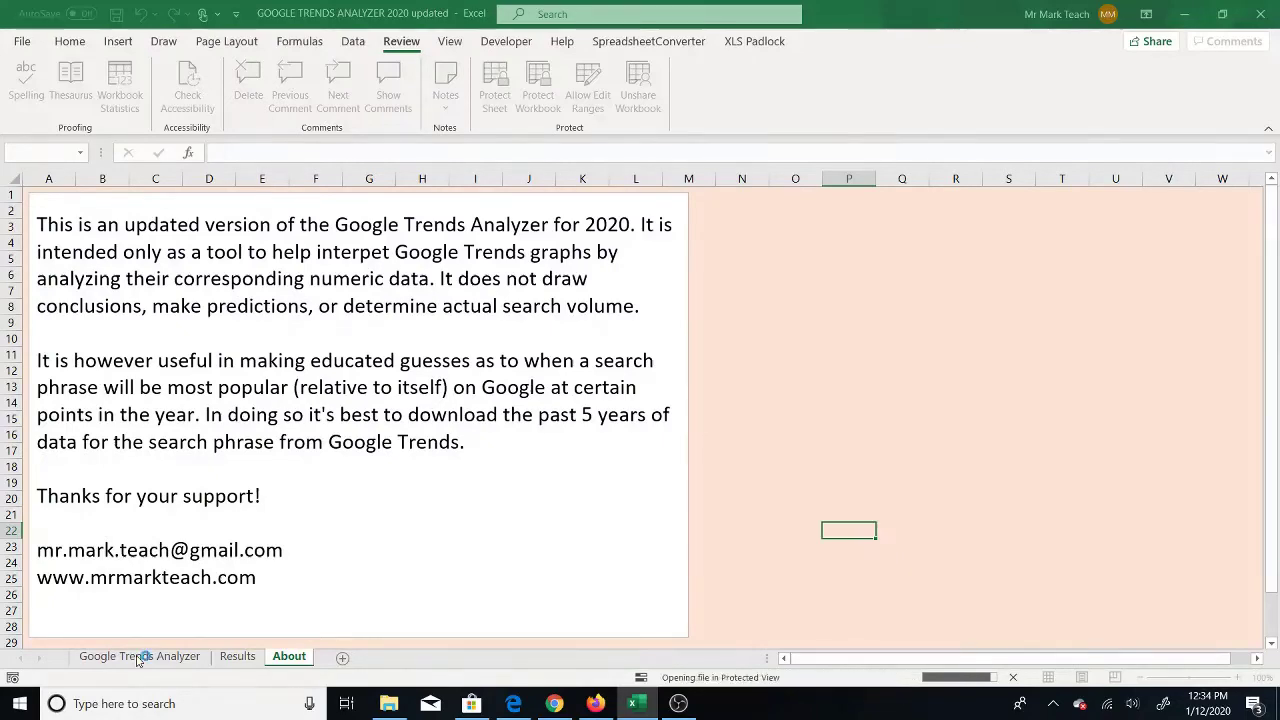
pyautogui.click(160, 656)
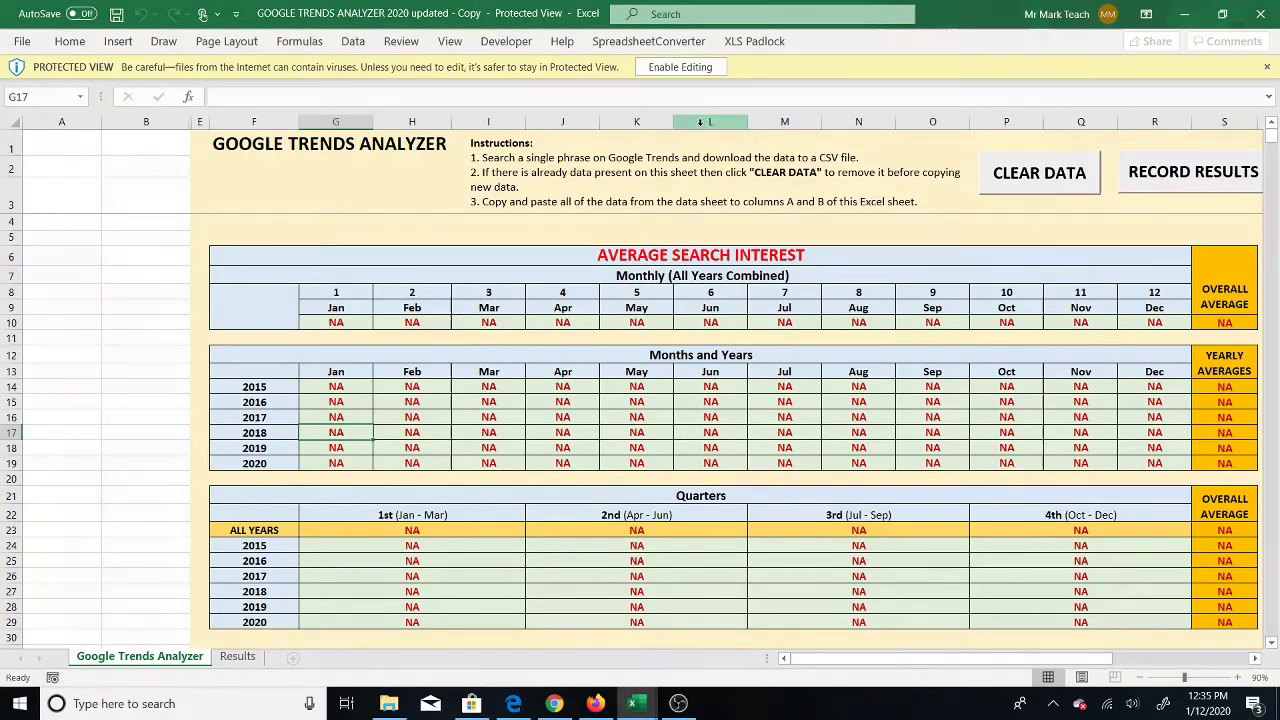
pyautogui.click(682, 67)
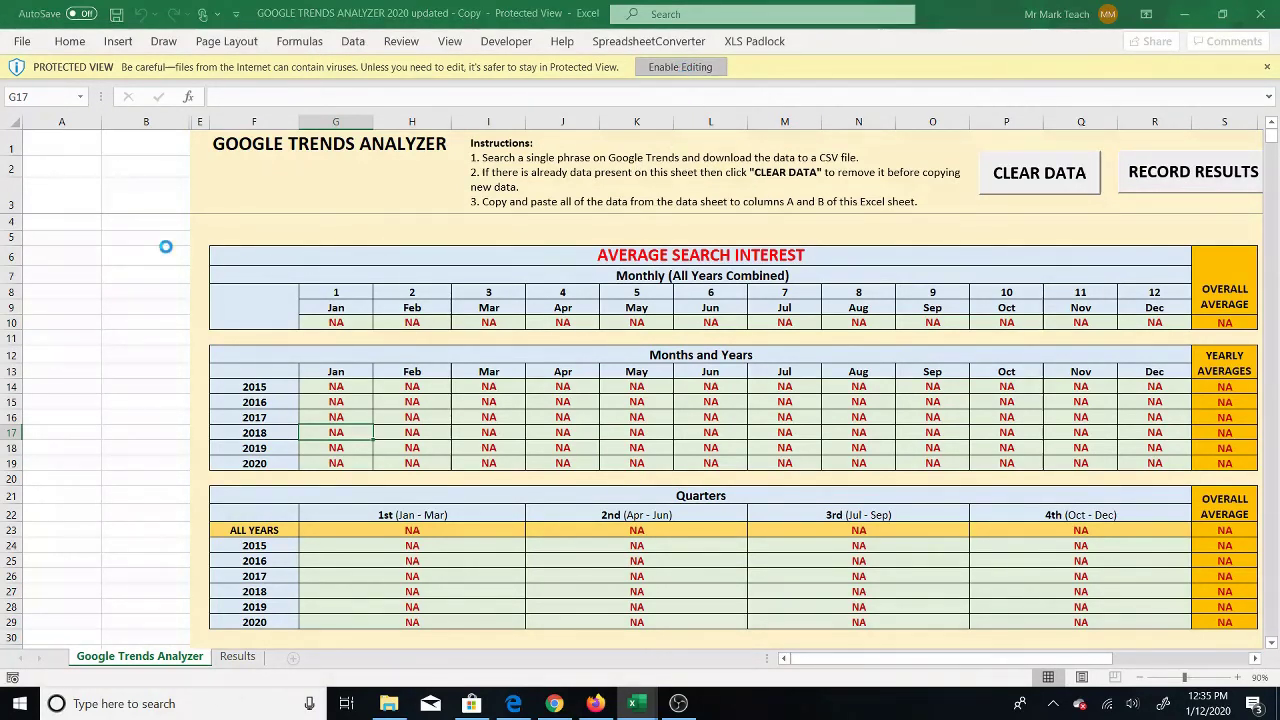